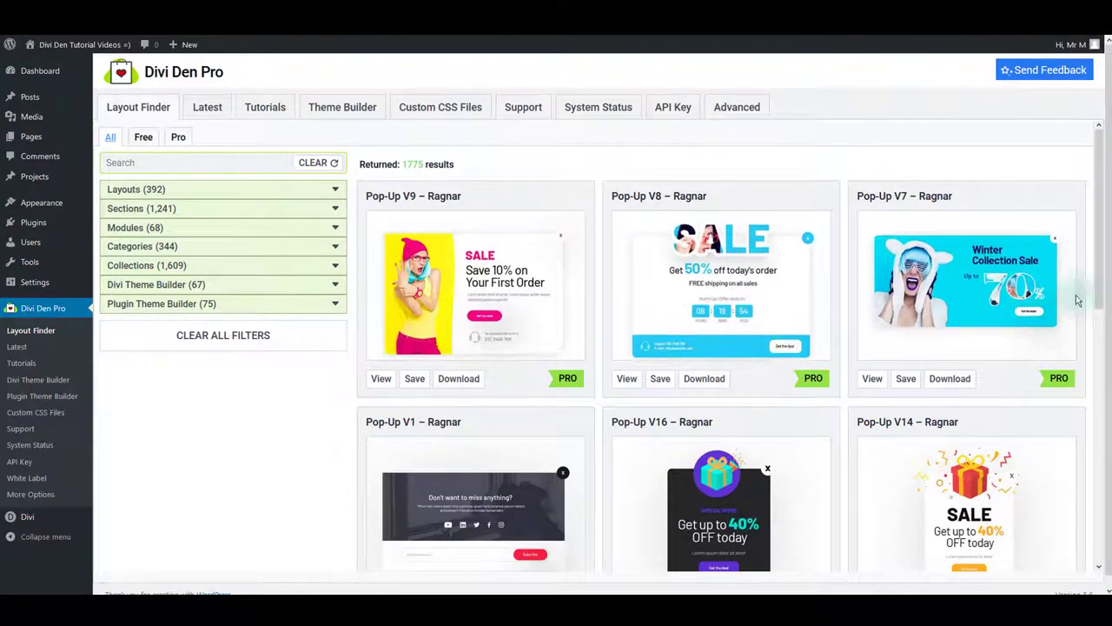
Step: Scroll the Layout Finder and expand, then collapse, the Layouts and Sections filter lists
scroll(1077, 300, down, 3)
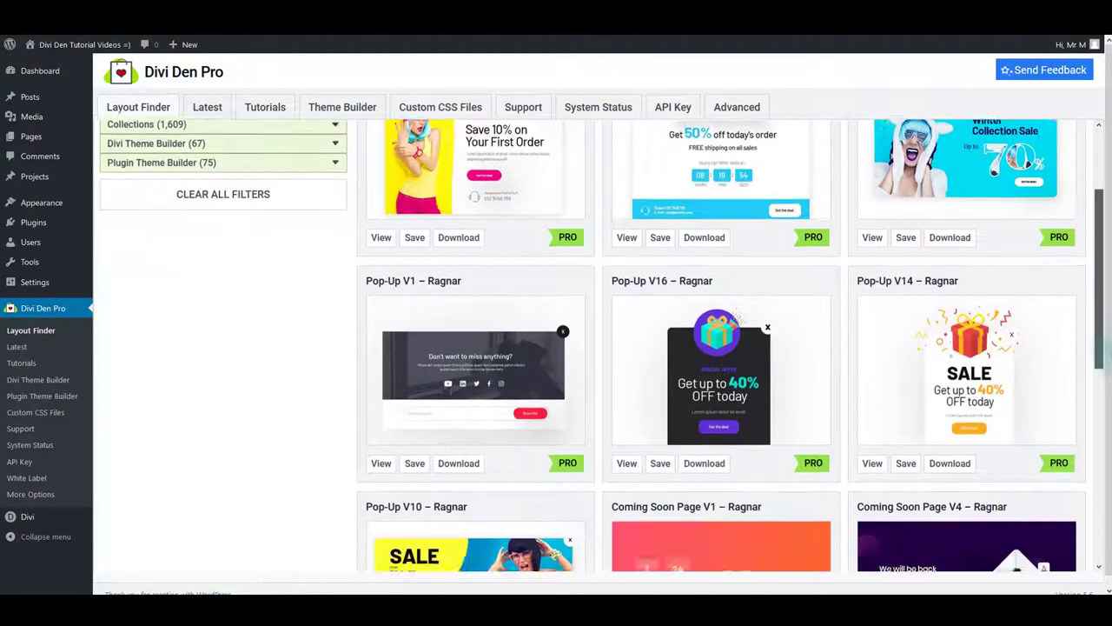
scroll(971, 258, up, 5)
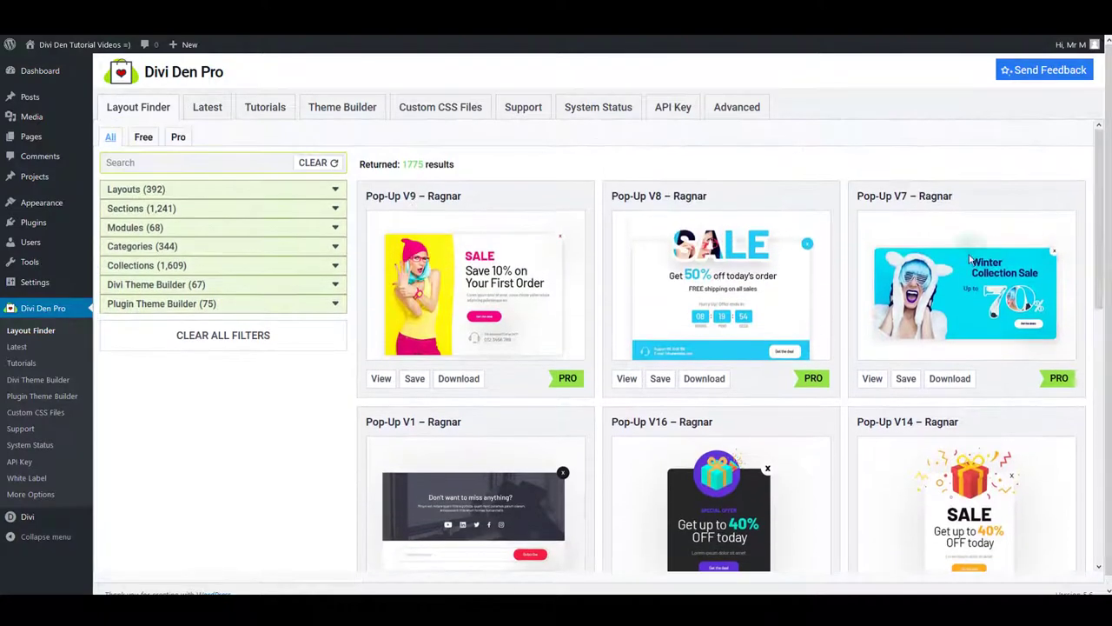
click(336, 190)
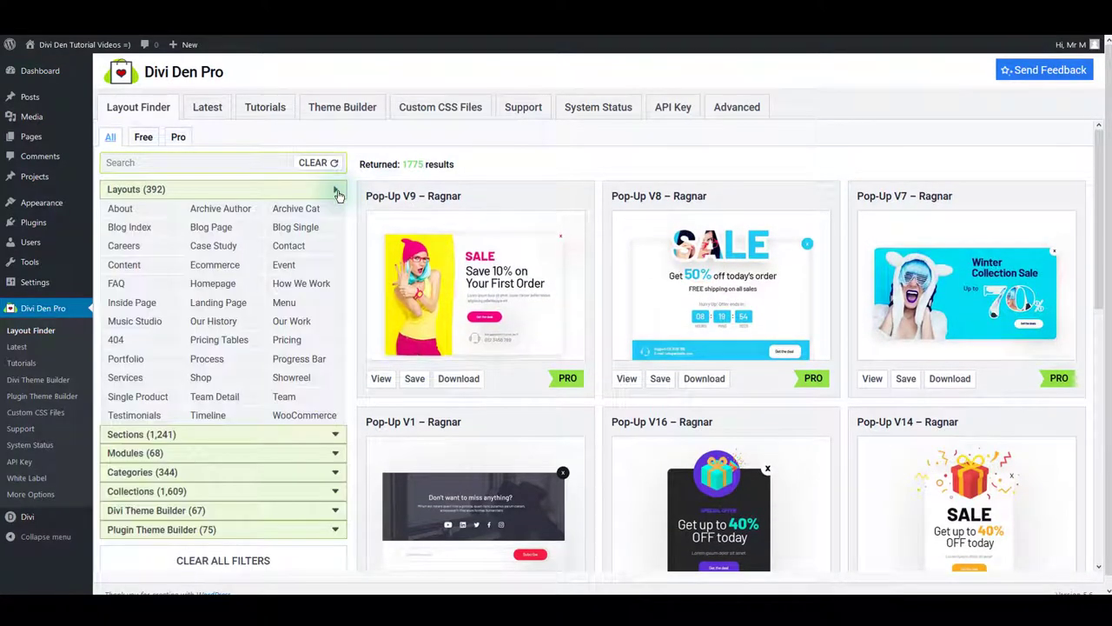
click(336, 192)
click(337, 211)
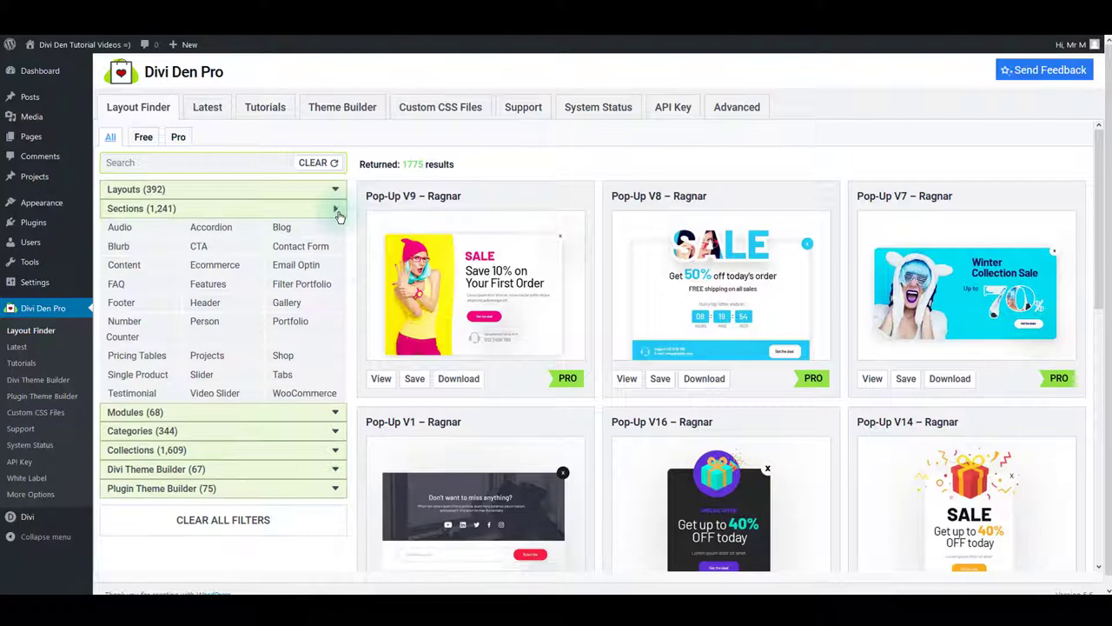
click(337, 212)
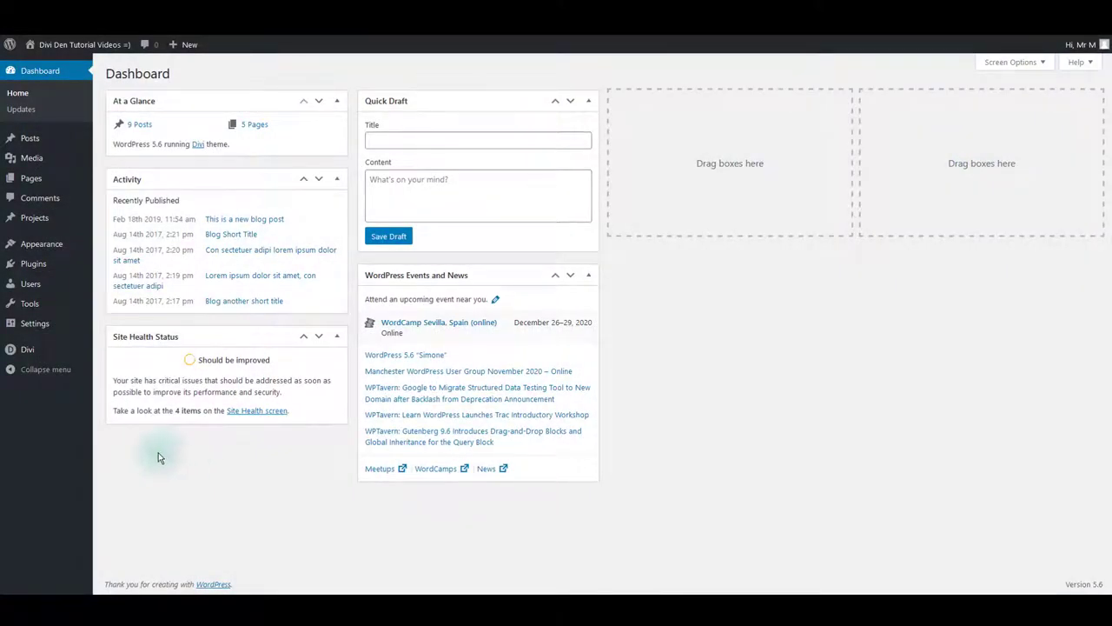
Step: Upload divi-den-pro-plugin.zip under Plugins > Add New, install and activate it, and follow the API key link
mouse_move(82, 261)
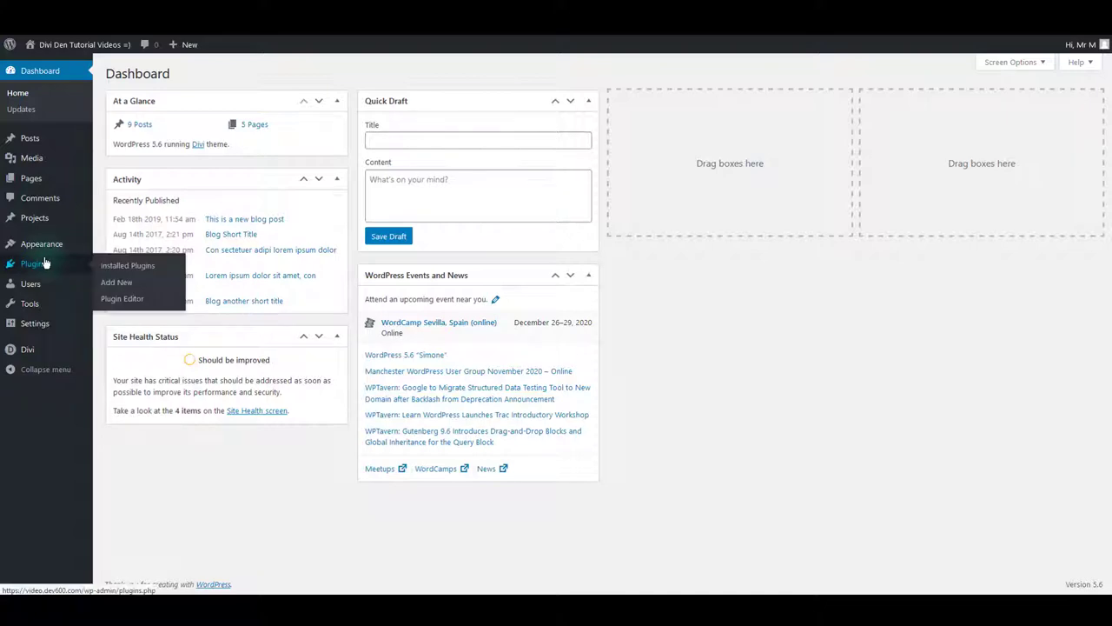
click(113, 280)
click(216, 77)
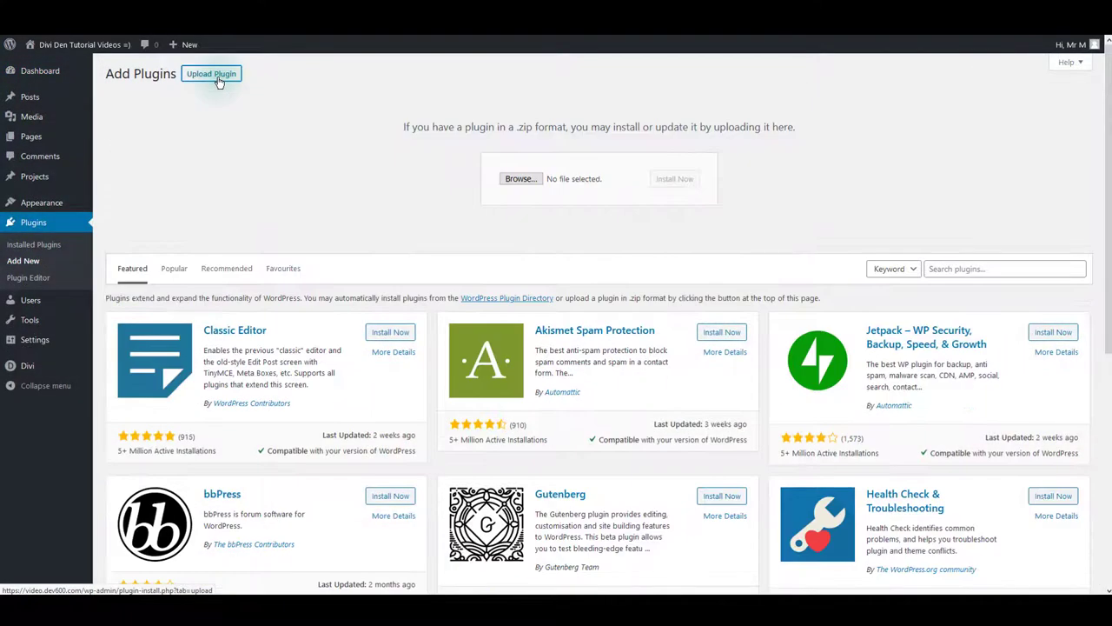
click(522, 179)
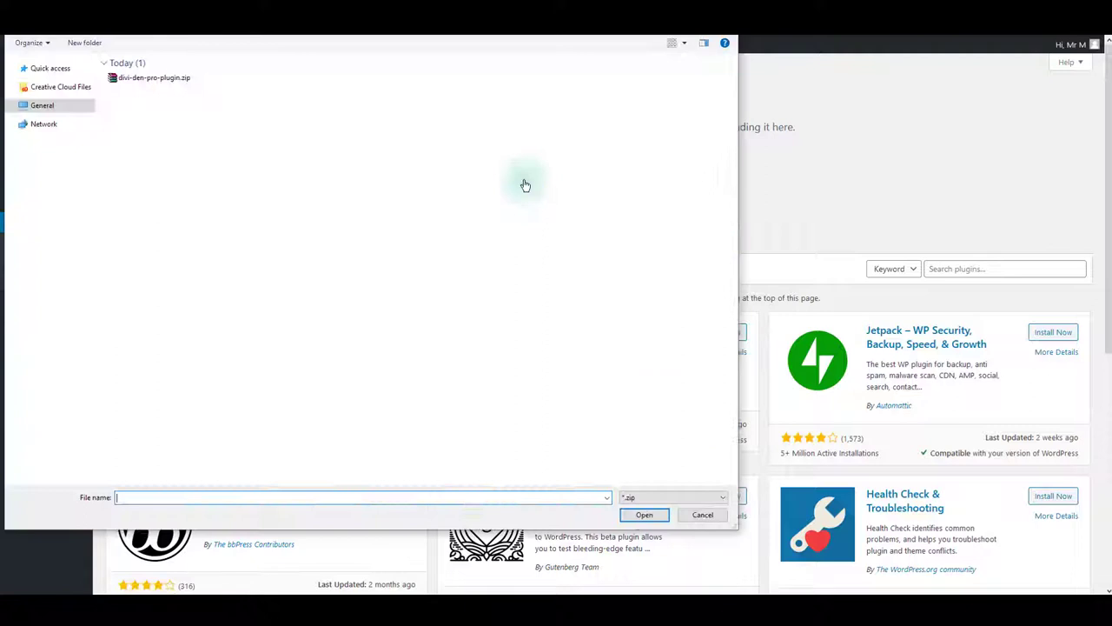
double_click(179, 80)
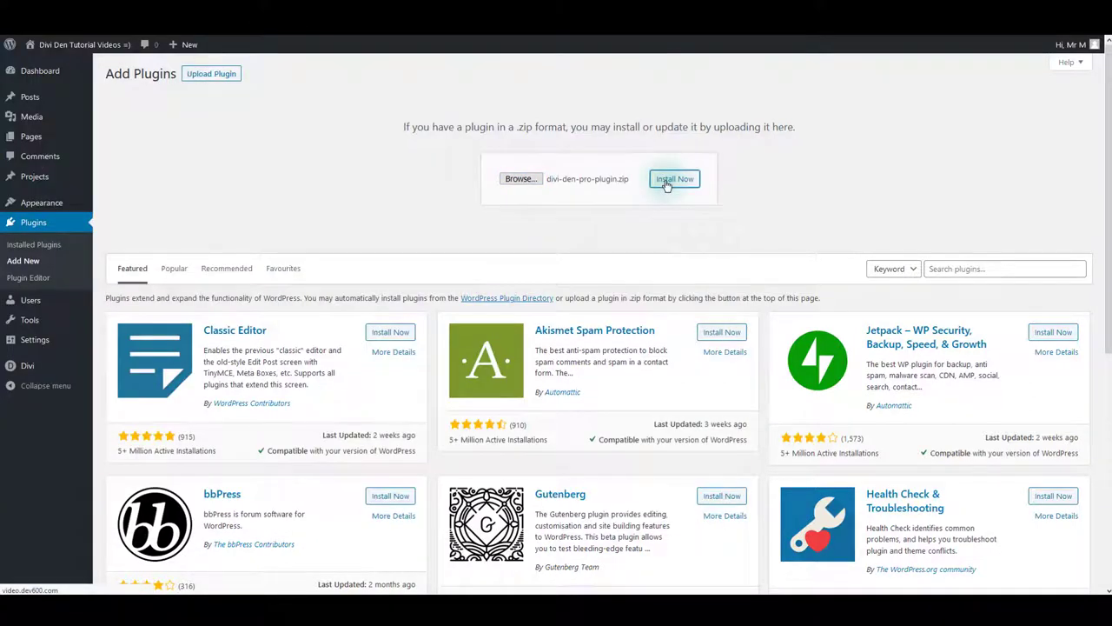
click(674, 179)
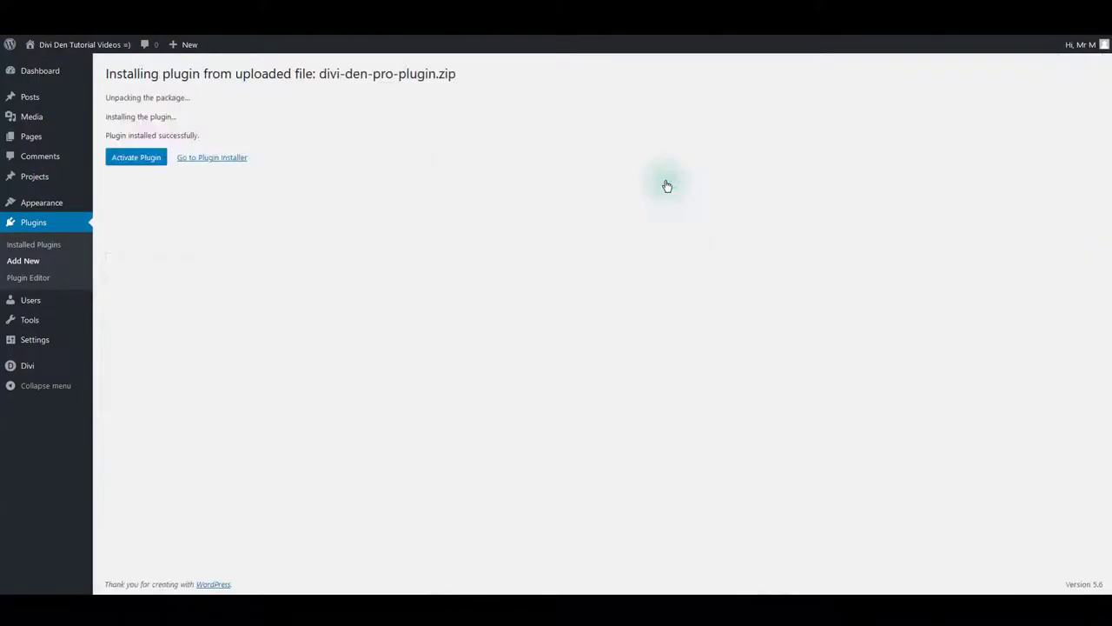
click(161, 158)
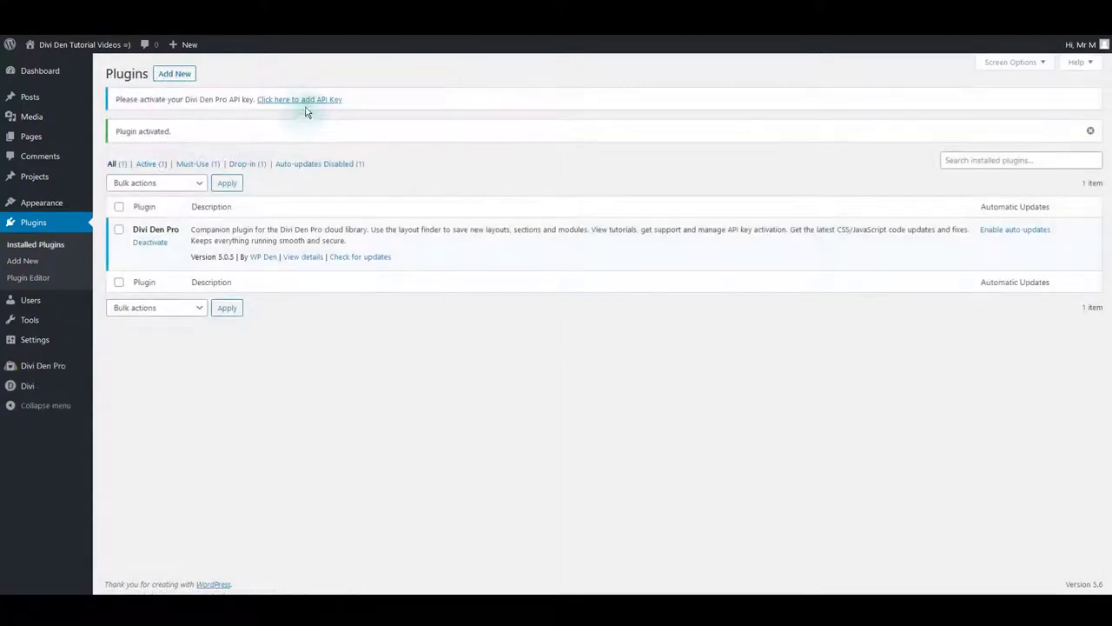
click(301, 101)
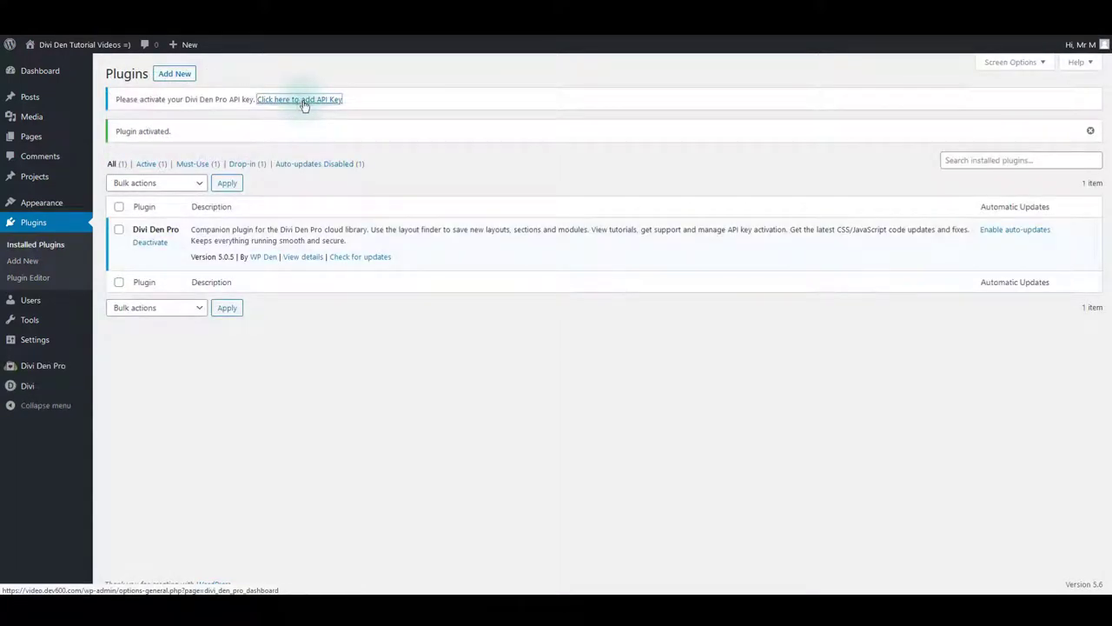
Step: Paste the Divi Den Pro API key into the API Key field and click REGISTER
click(295, 240)
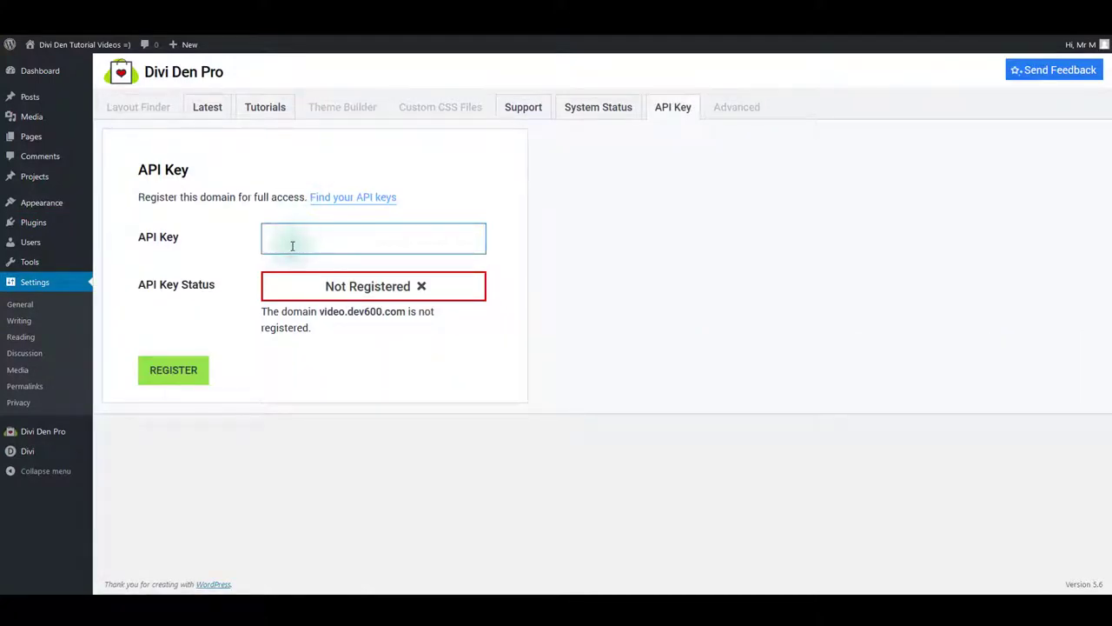
click(192, 372)
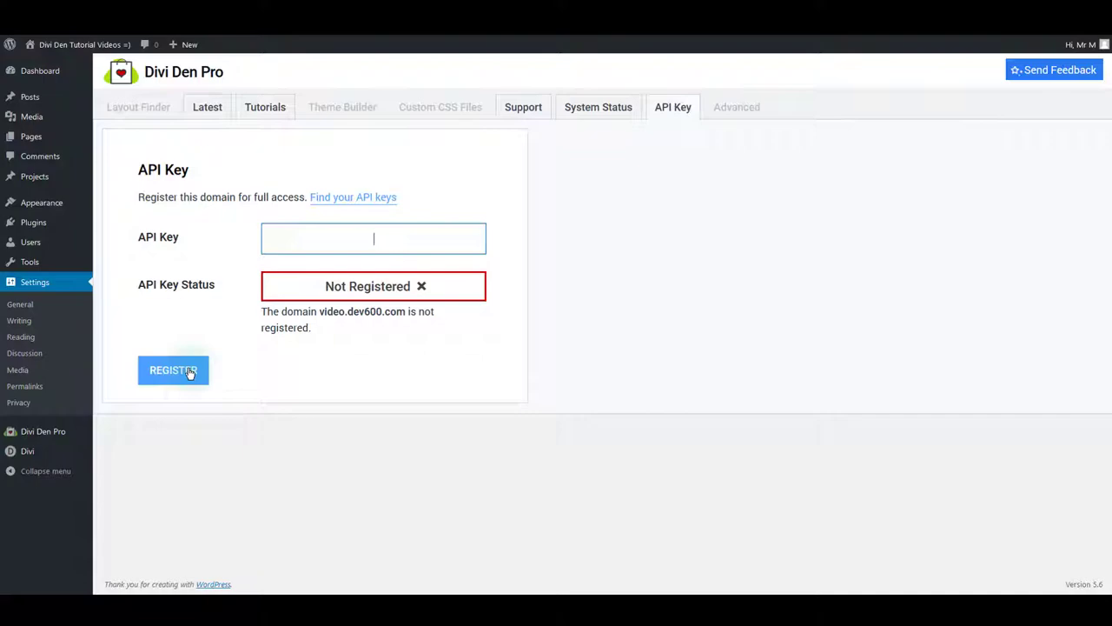
mouse_move(572, 188)
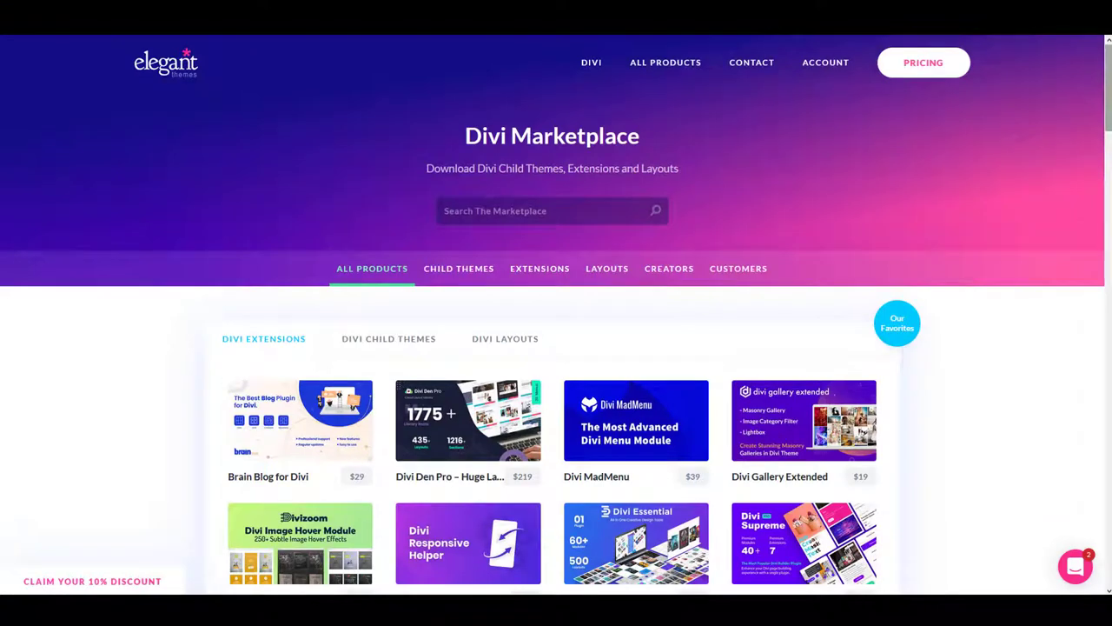
scroll(556, 347, down, 3)
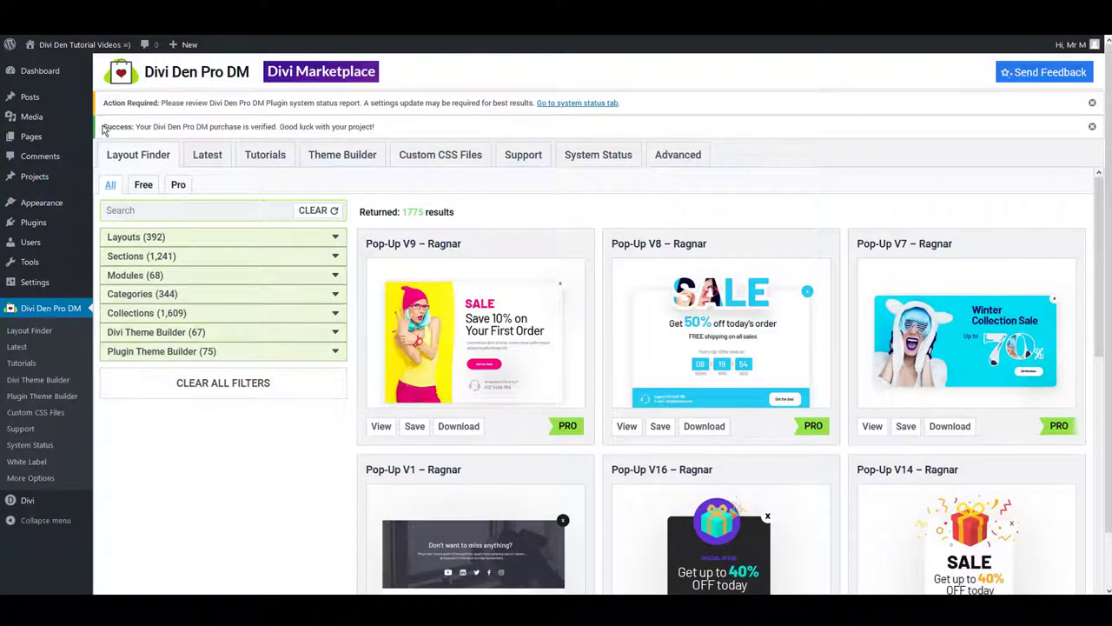
Step: Check the purchase-verified notice and Divi Theme Options > Updates, then open Divi Den Pro's System Status
drag(101, 127, 387, 130)
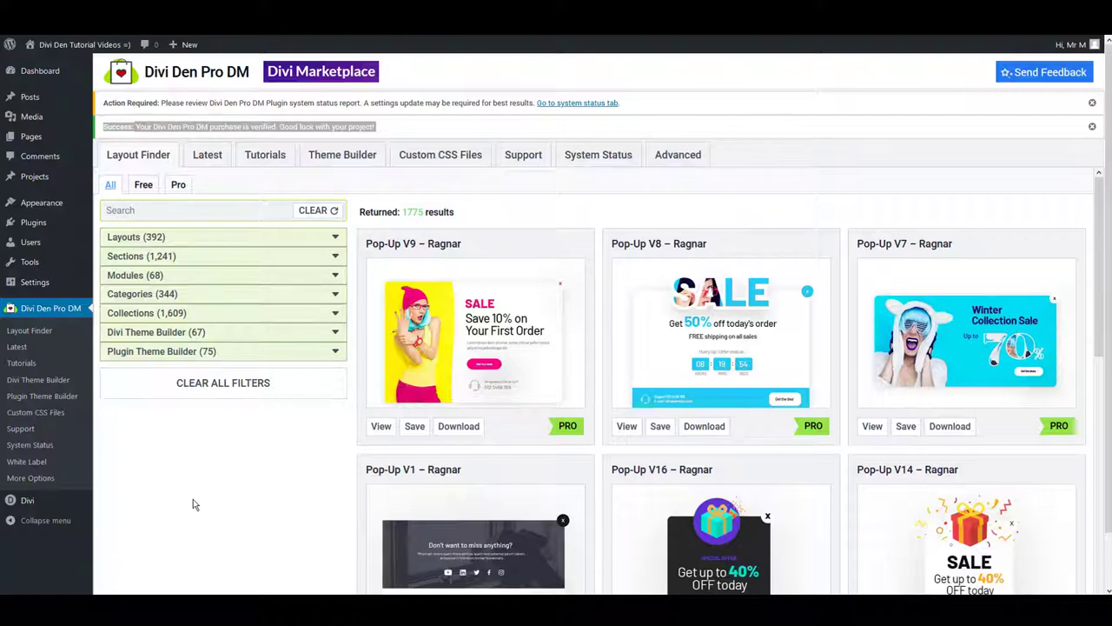
mouse_move(85, 501)
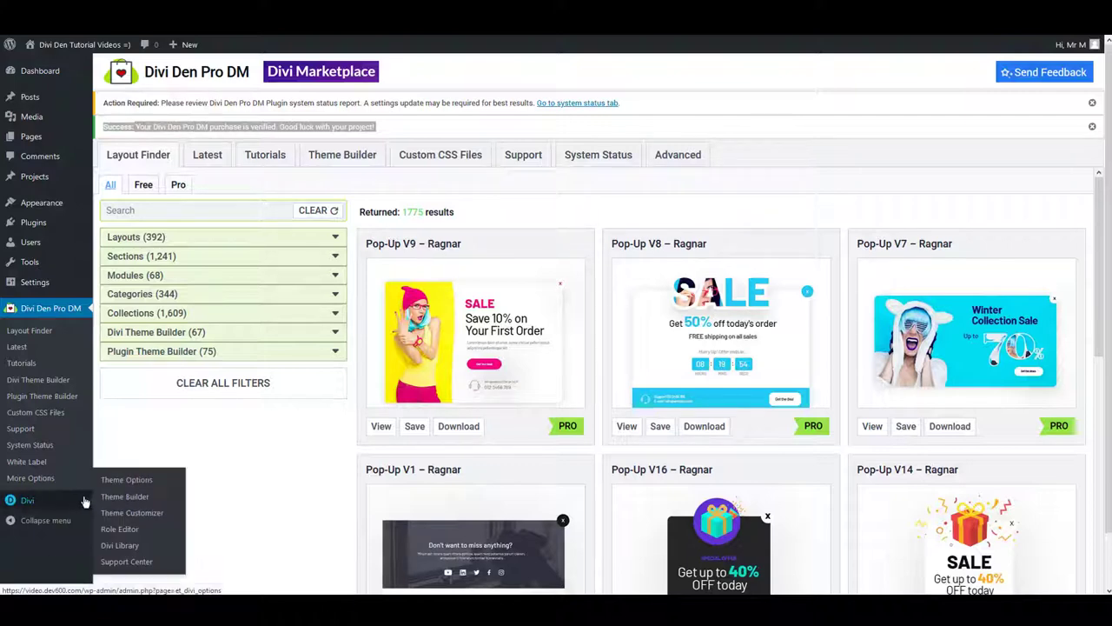
click(126, 483)
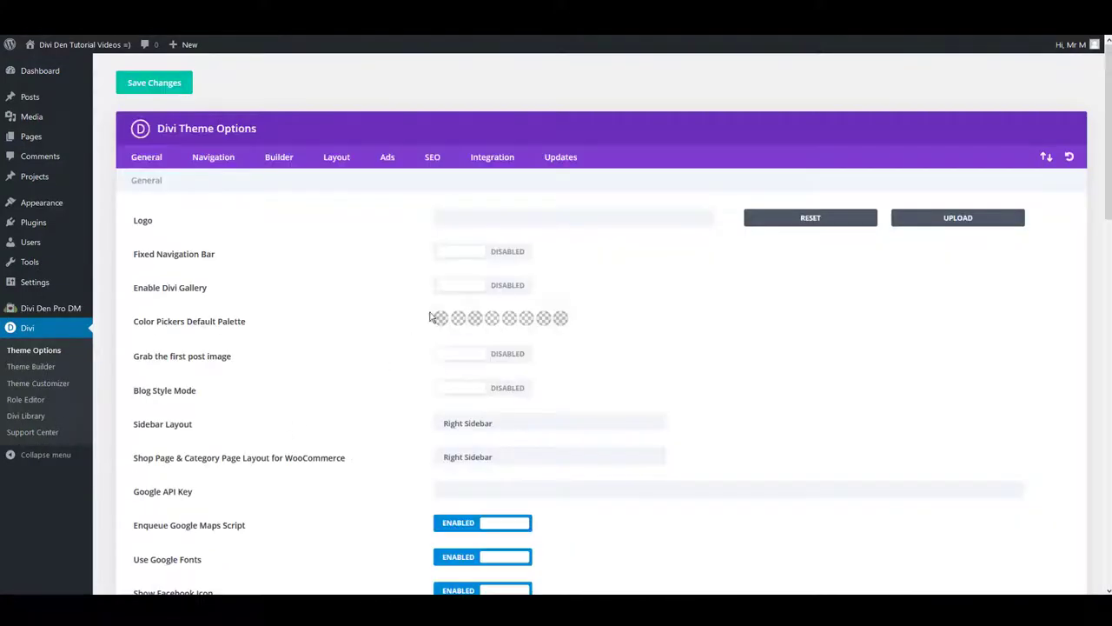
click(556, 168)
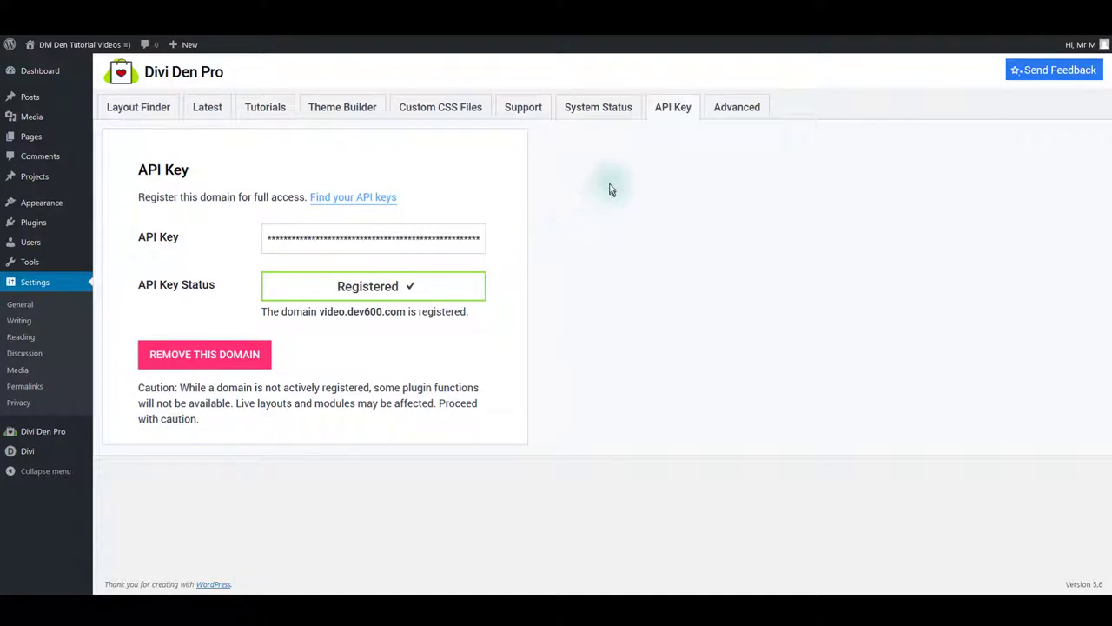
click(600, 109)
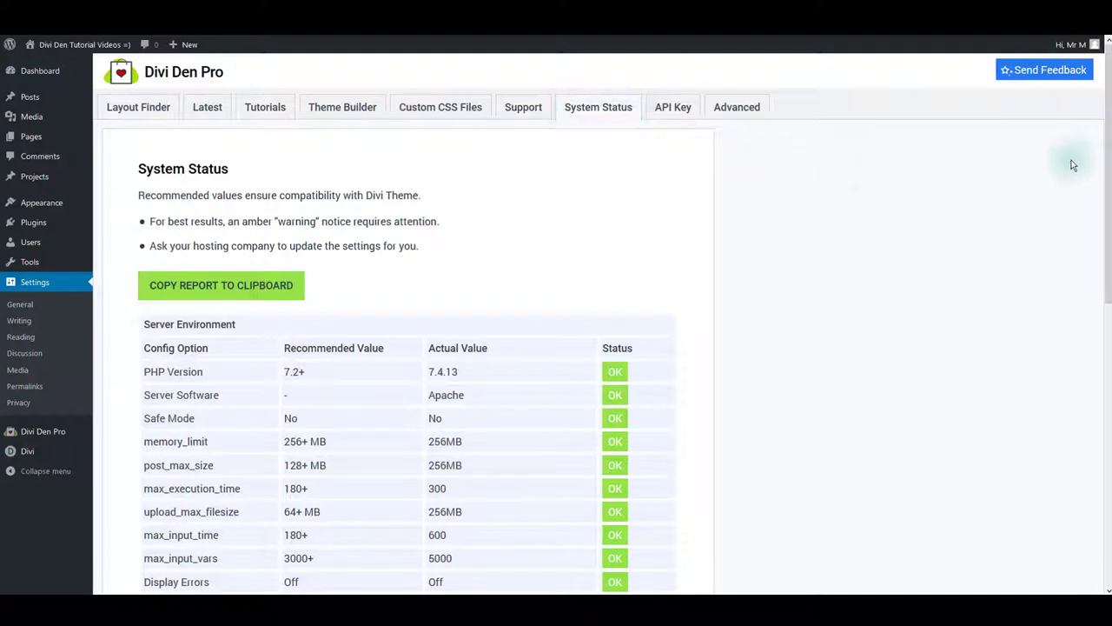
Step: Scroll through the System Status server and WordPress environment tables
drag(1110, 143, 1108, 361)
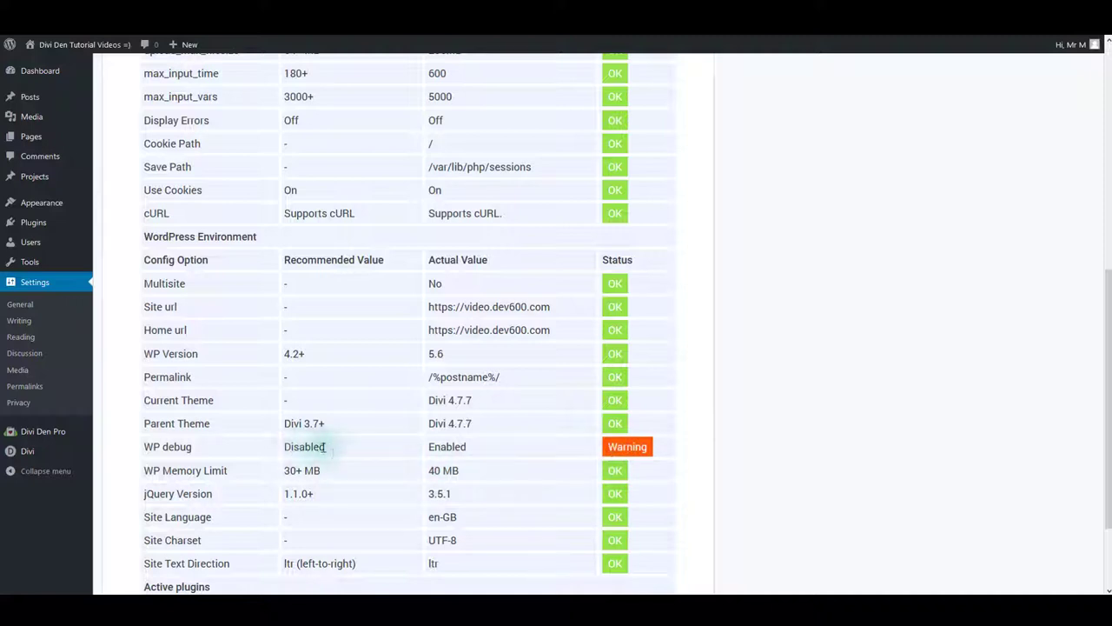
scroll(339, 448, up, 3)
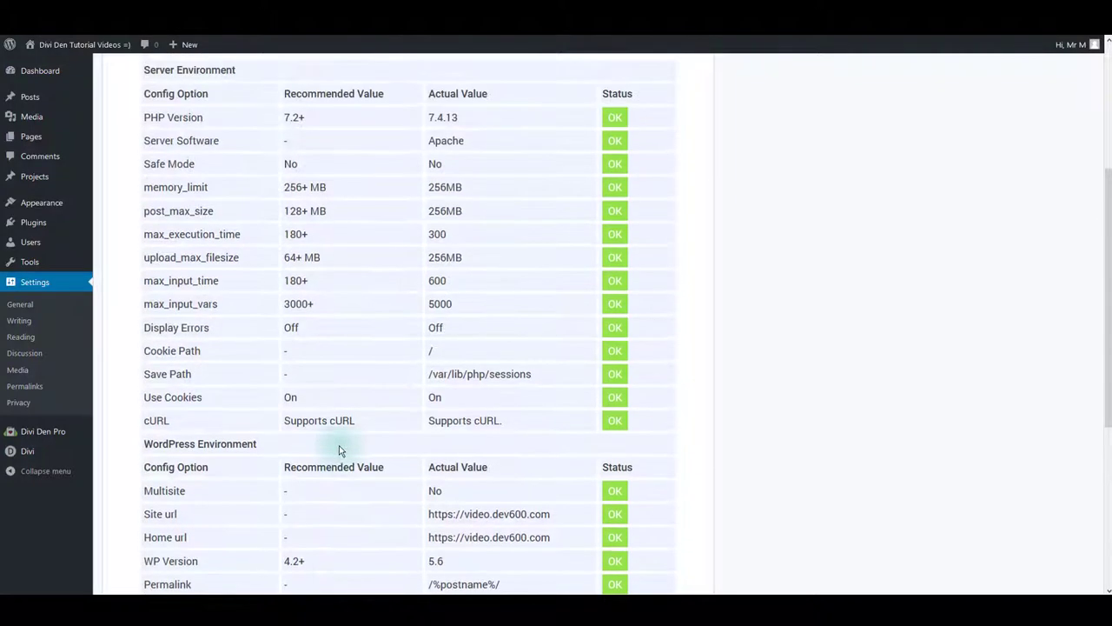
scroll(340, 450, up, 3)
scroll(340, 449, up, 1)
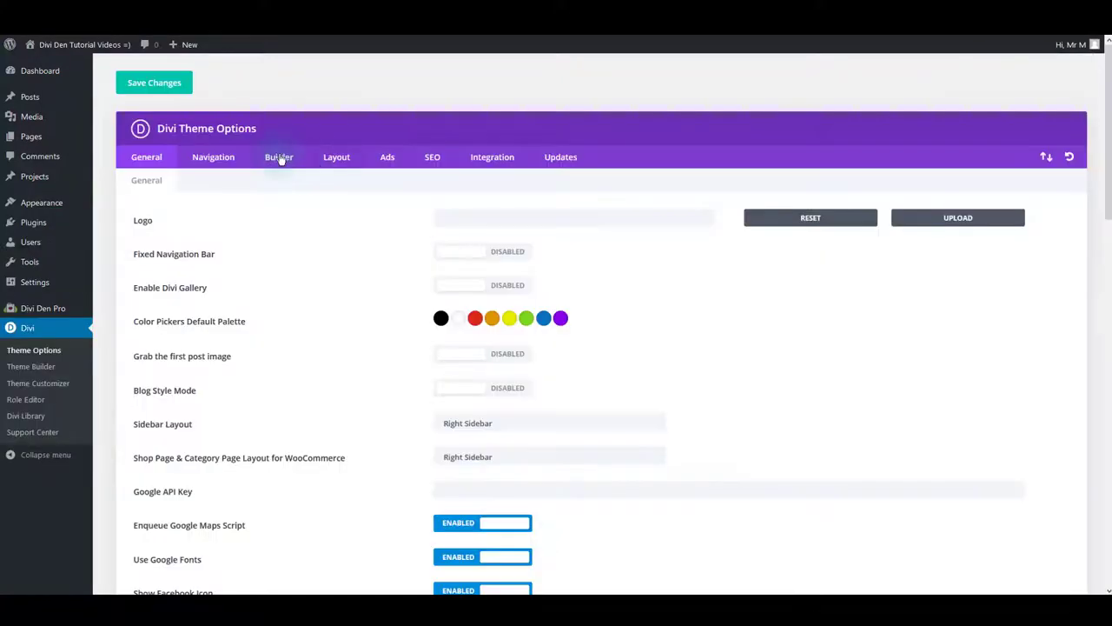
Step: In Divi's advanced Builder settings, disable Static CSS File Generation and enable Latest Divi Builder Experience and Classic Editor
click(278, 156)
click(261, 180)
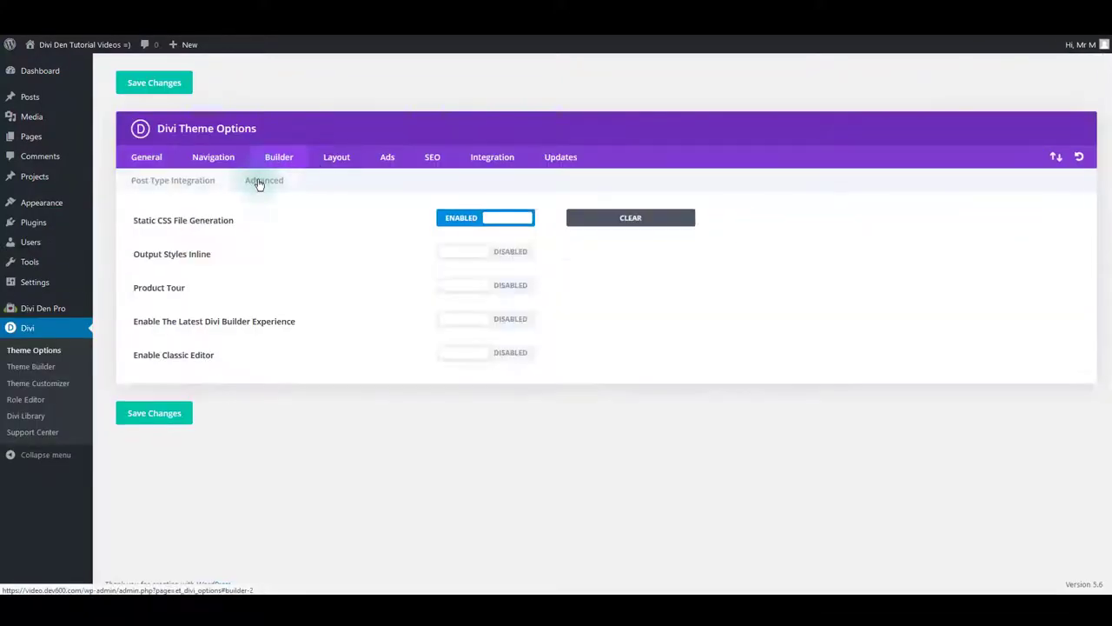
click(474, 218)
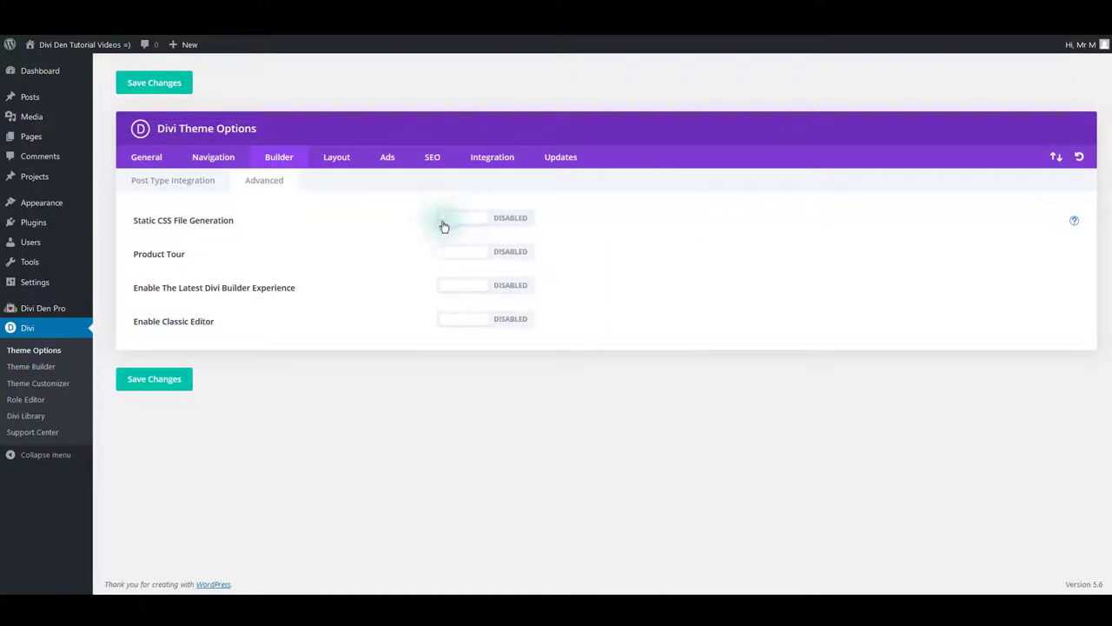
click(463, 294)
click(466, 320)
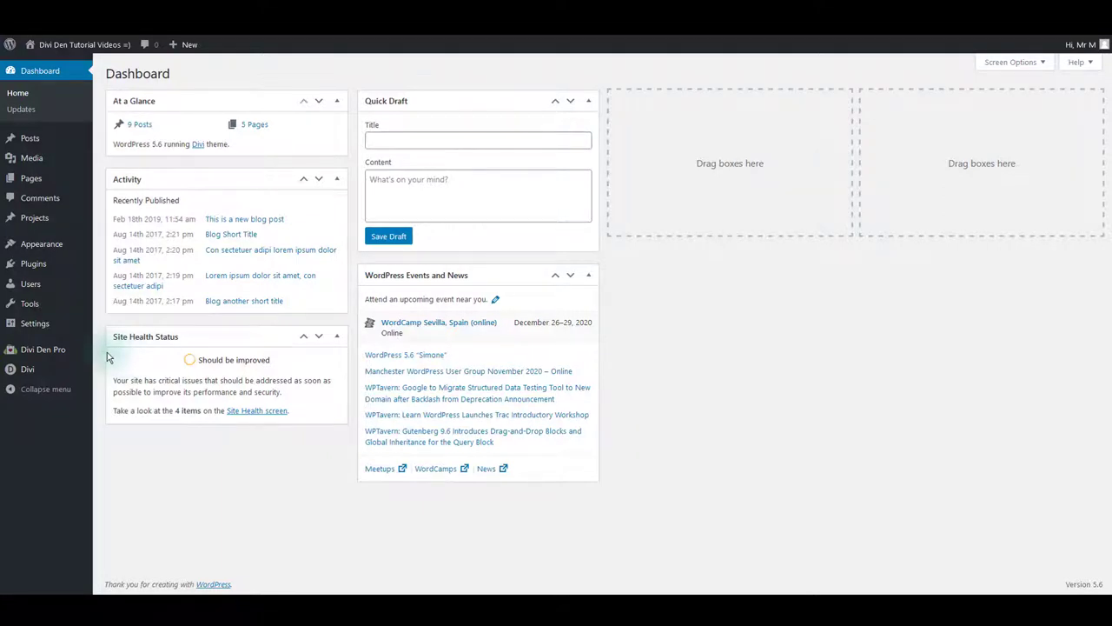
Step: Open Divi Den Pro's Layout Finder, expand Layouts (392) and filter to Homepage, giving 179 results
mouse_move(83, 351)
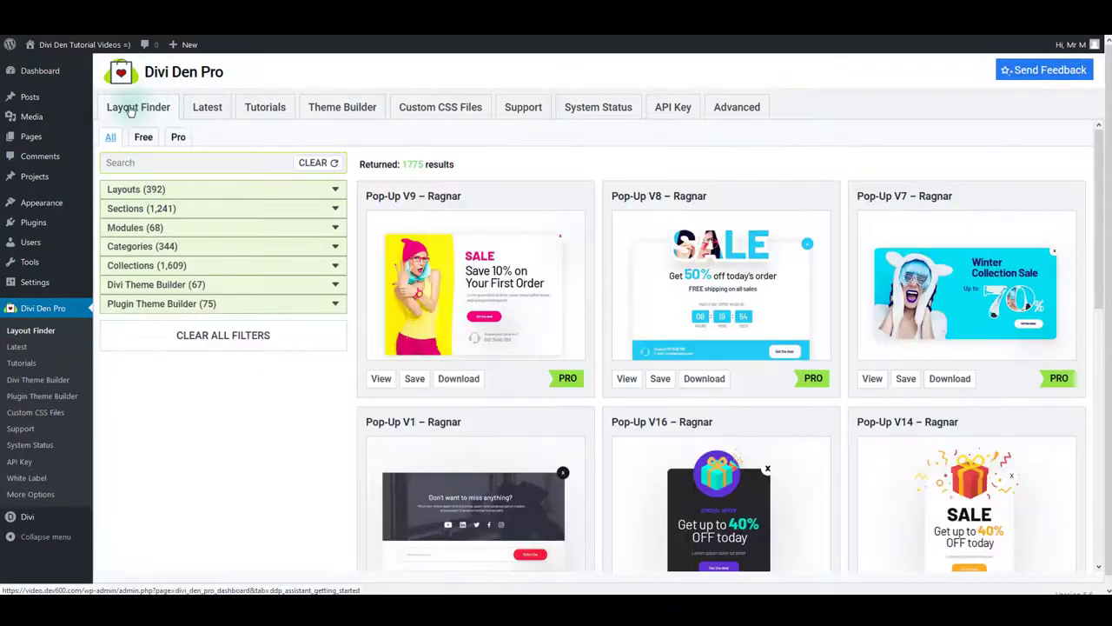
click(199, 161)
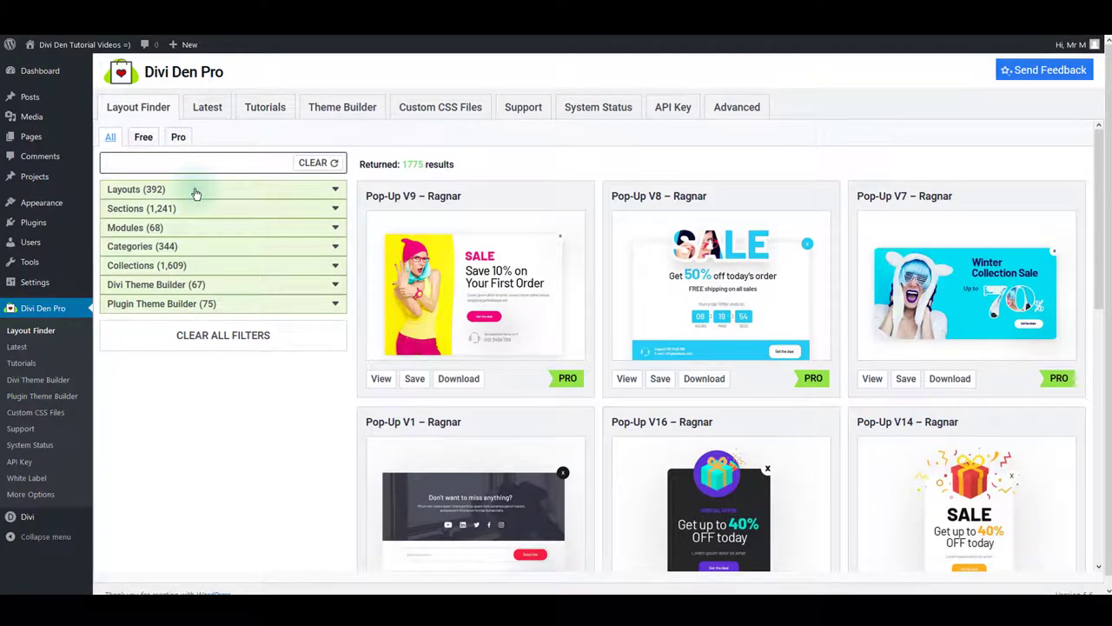
click(196, 191)
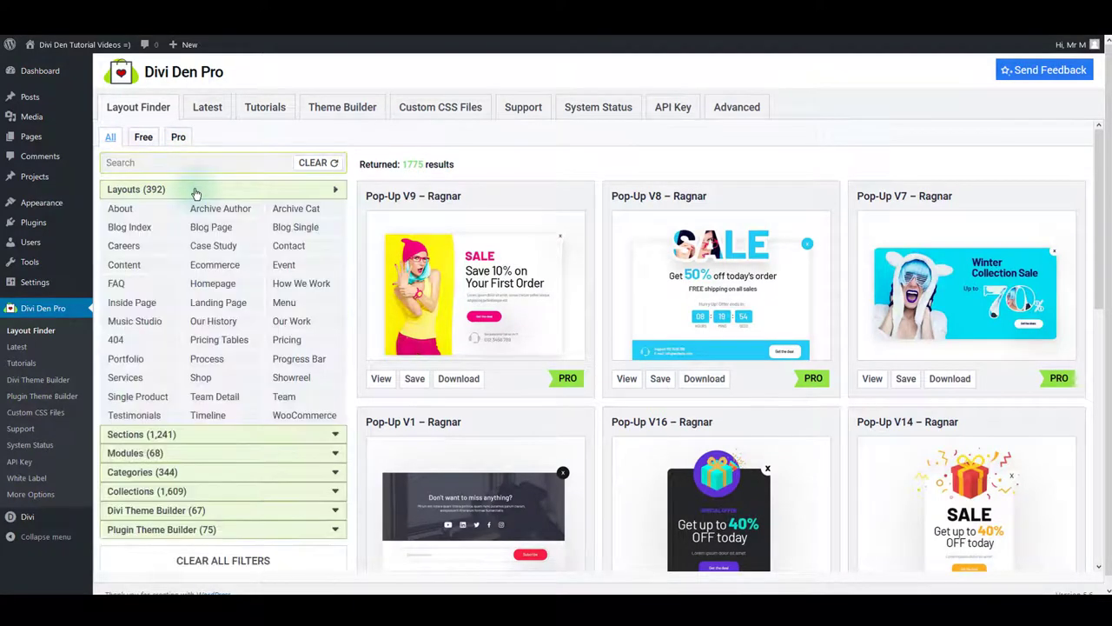
click(219, 283)
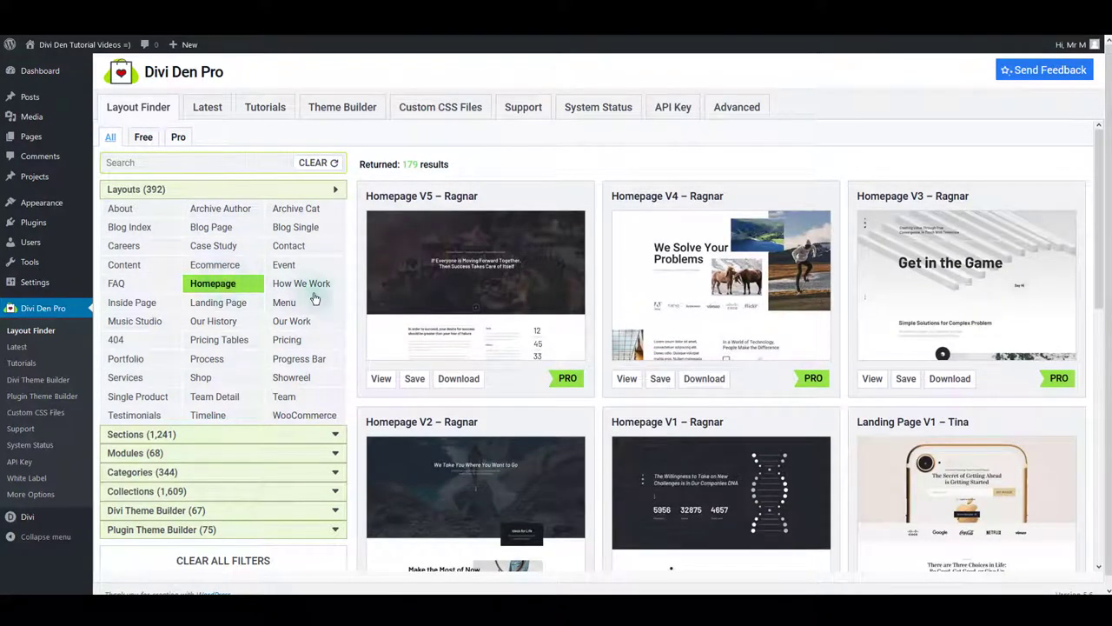
Step: Save Homepage V5 – Ragnar to the Divi Library and download Homepage-V5-Ragnar-Library.json
click(422, 381)
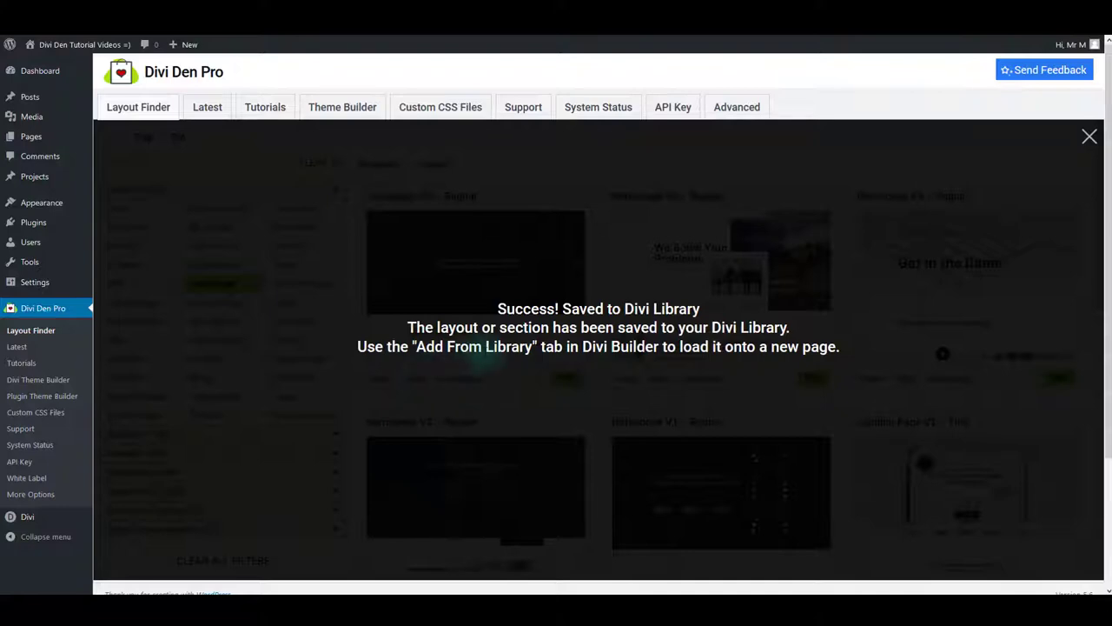
click(1065, 149)
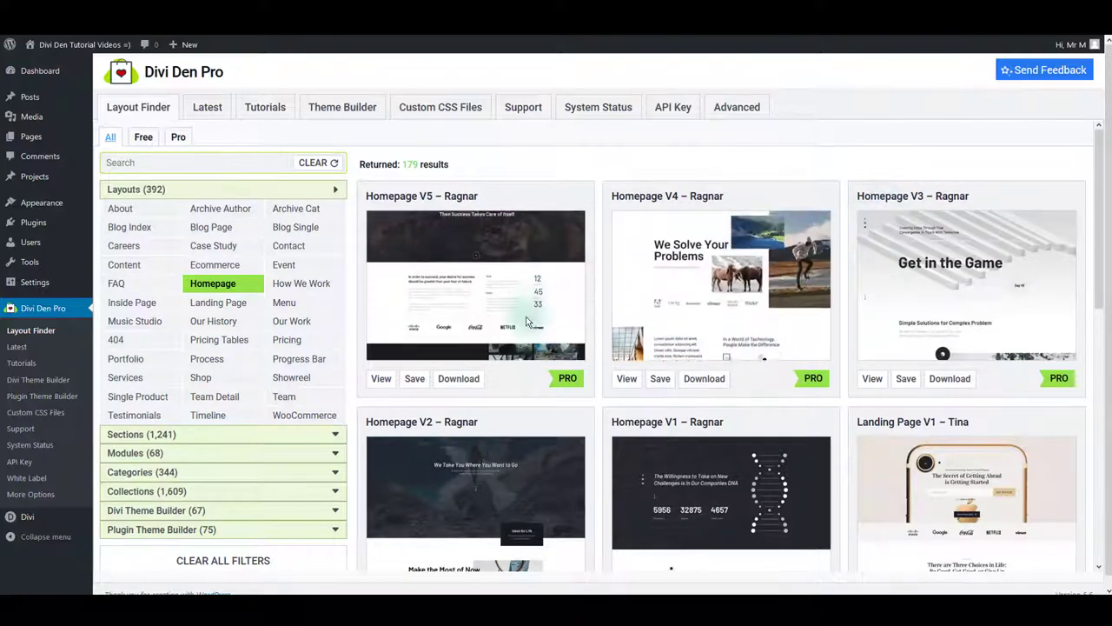
click(451, 382)
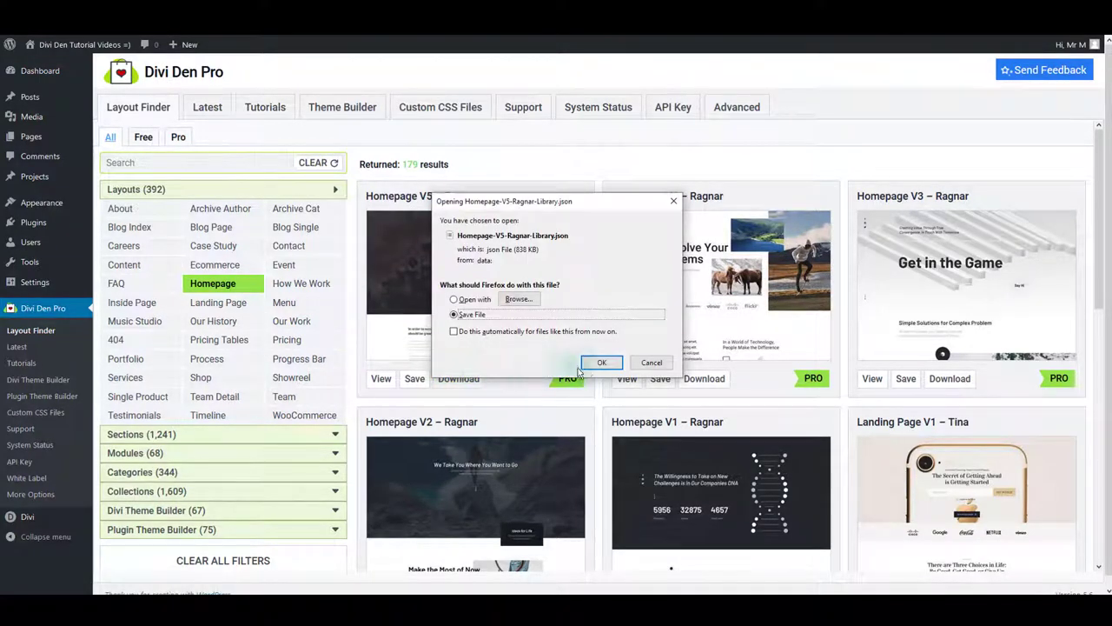
click(595, 365)
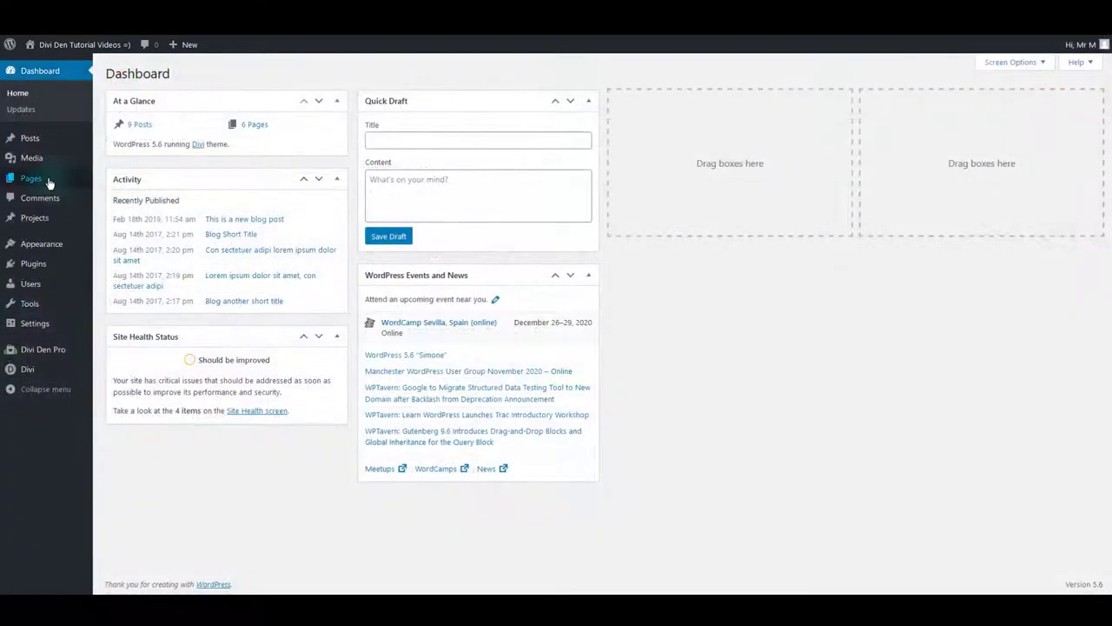
mouse_move(49, 182)
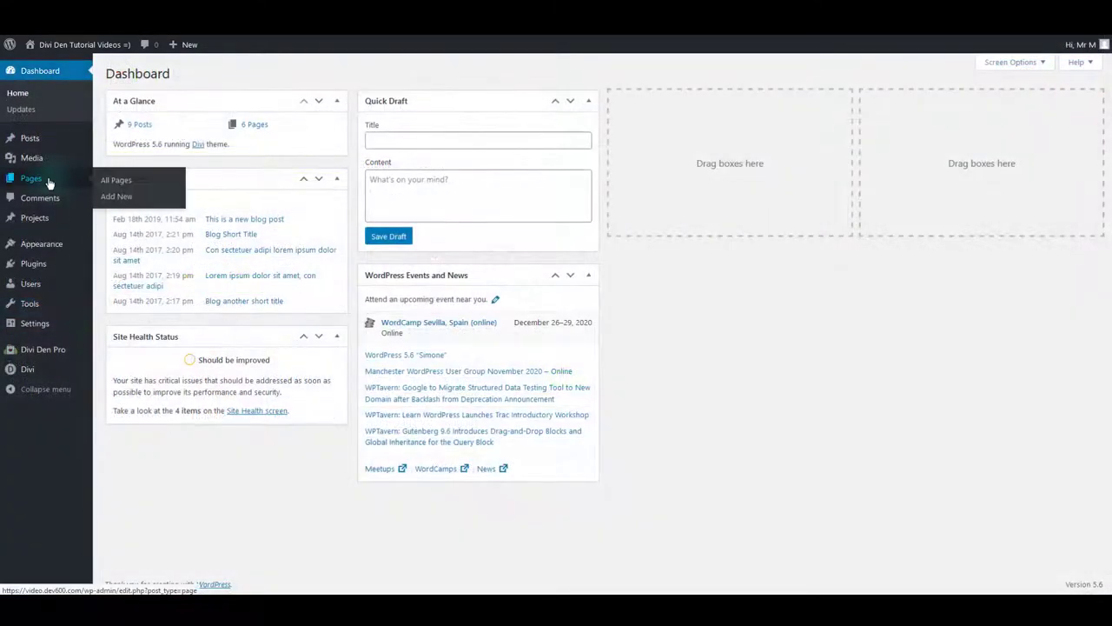
Step: Create a new page in the Divi Builder and show Load From Library's Your Saved Layouts list
click(121, 198)
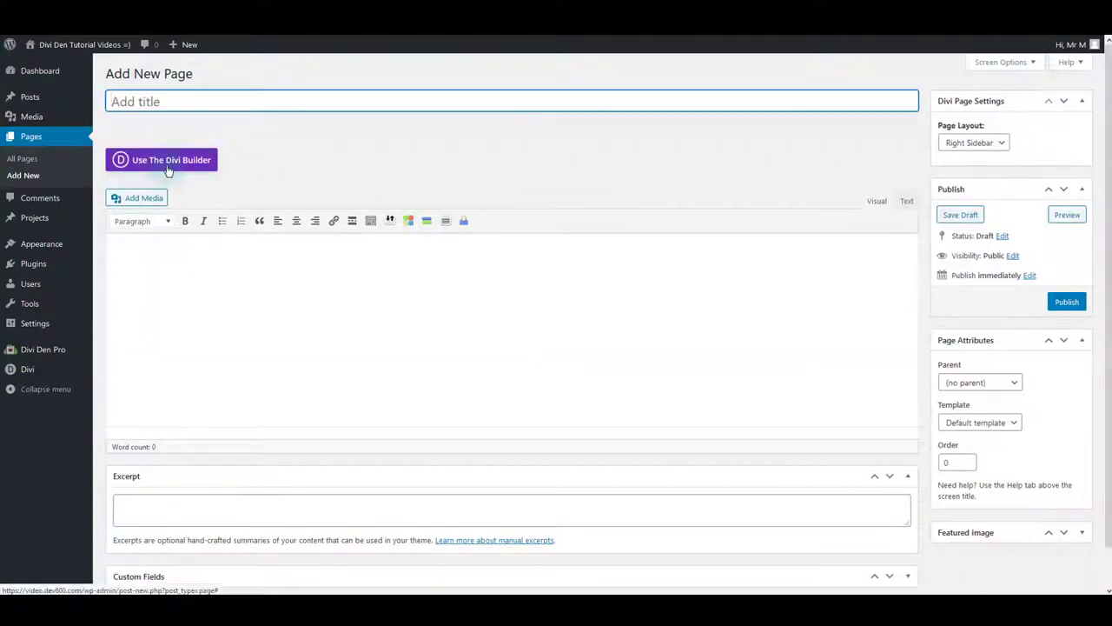
click(166, 167)
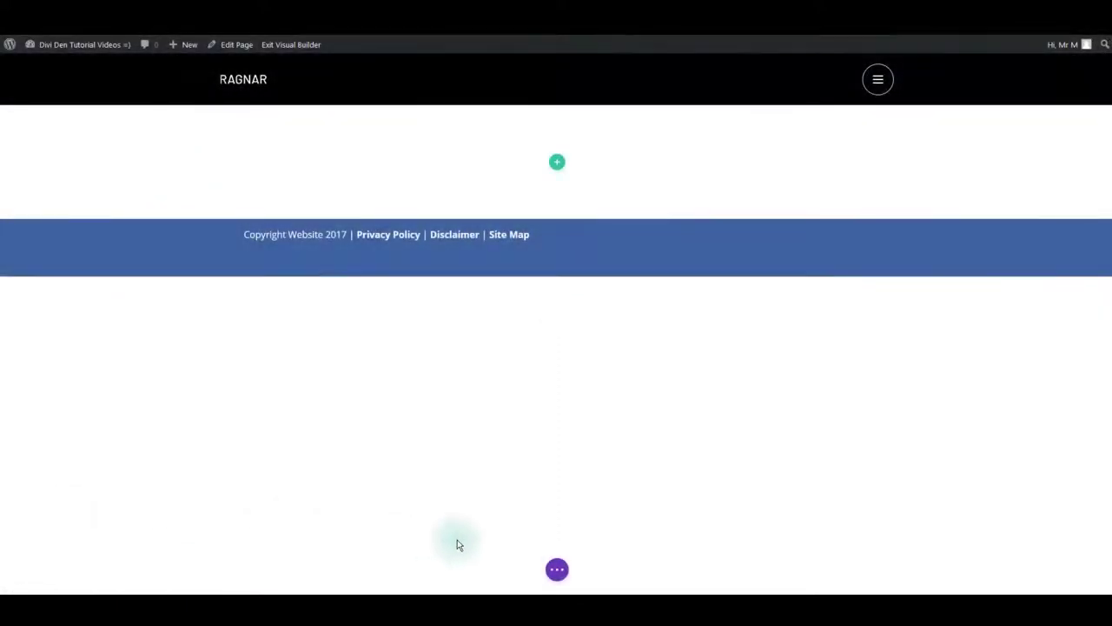
click(557, 569)
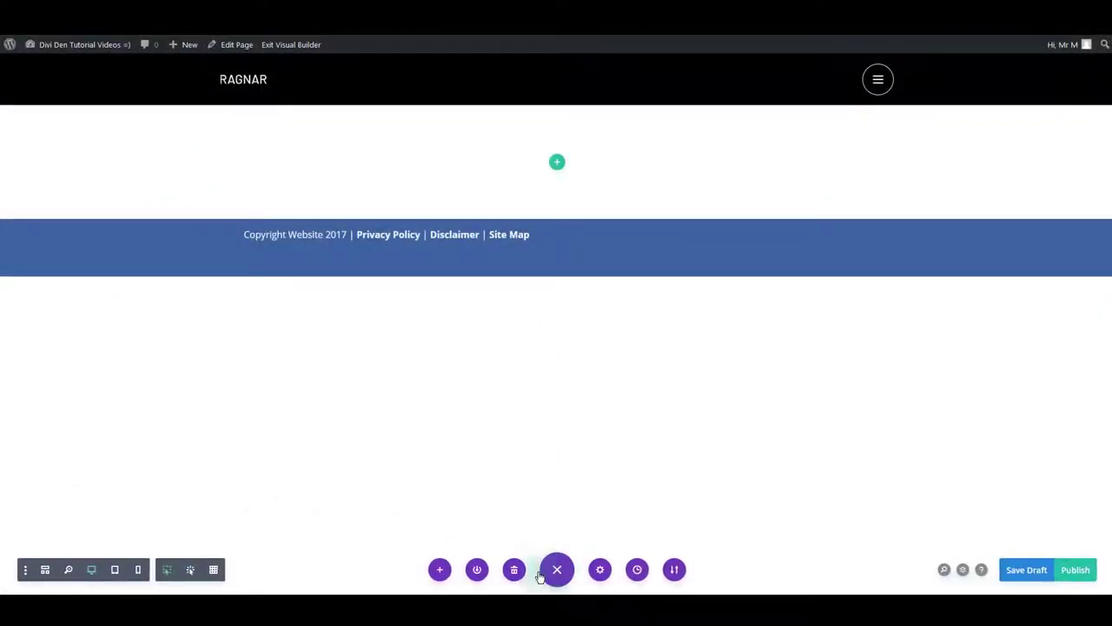
click(440, 570)
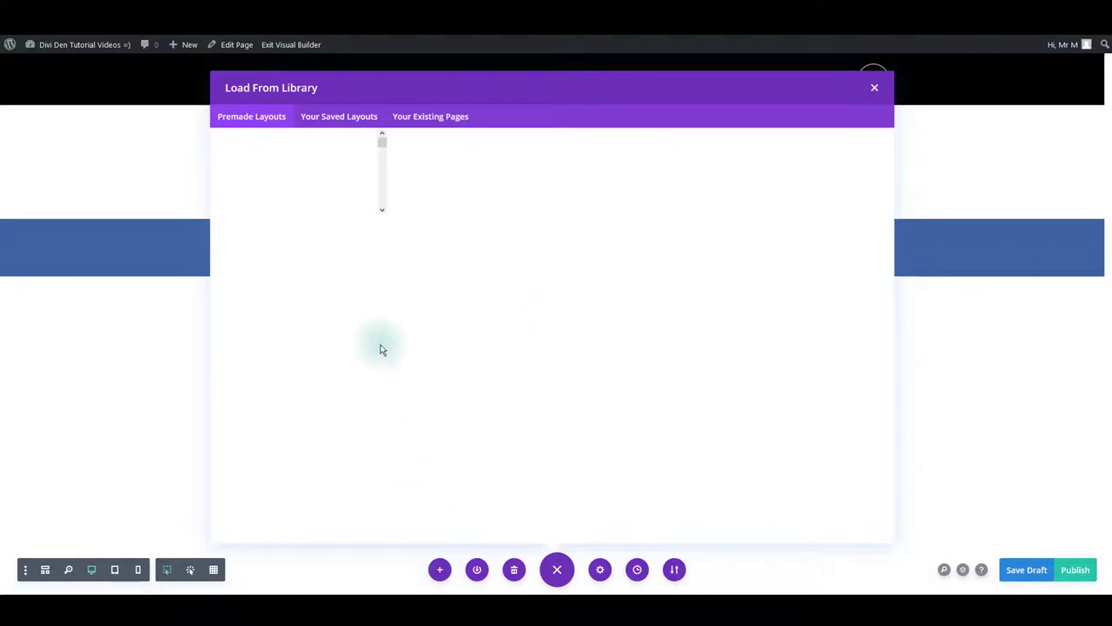
click(339, 120)
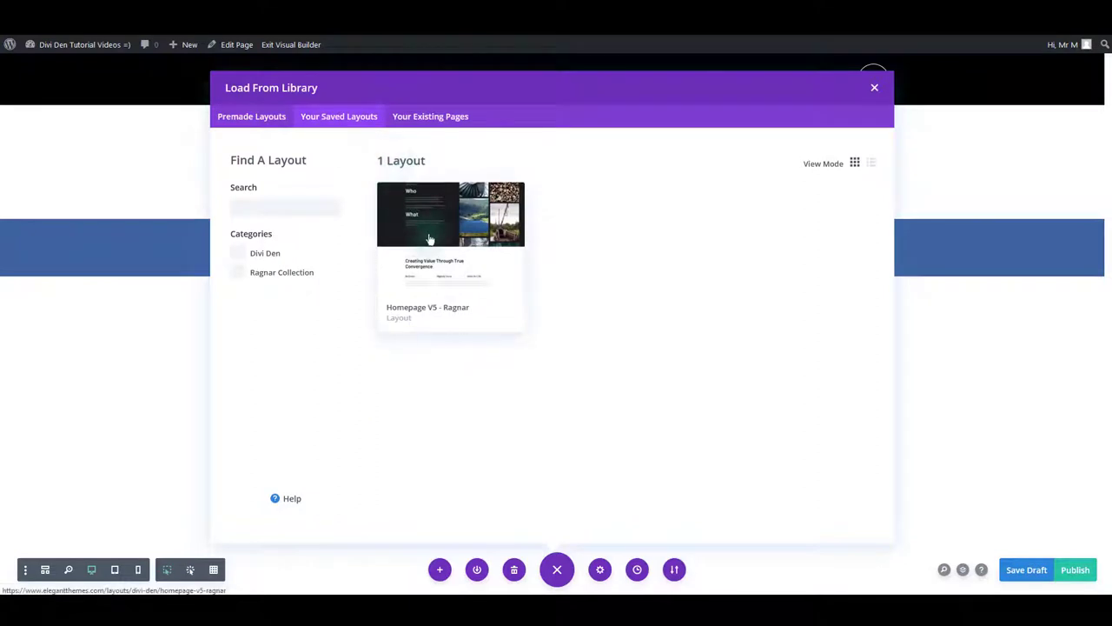
Step: Load the Homepage V5 - Ragnar saved layout onto the page, review it, and publish
click(431, 241)
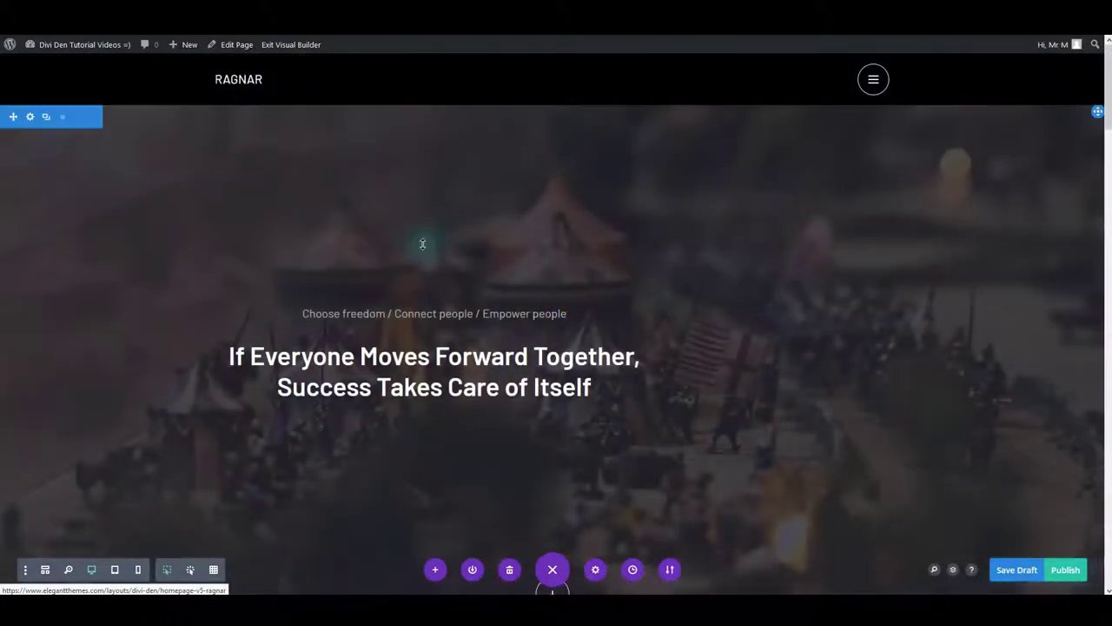
scroll(857, 487, down, 5)
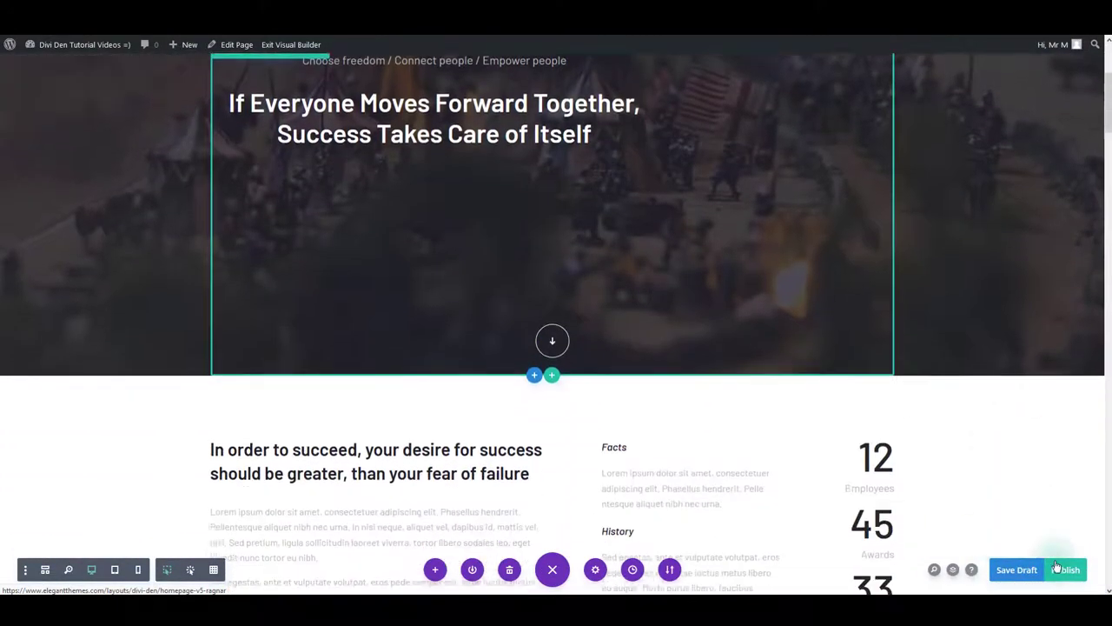
scroll(1032, 544, down, 6)
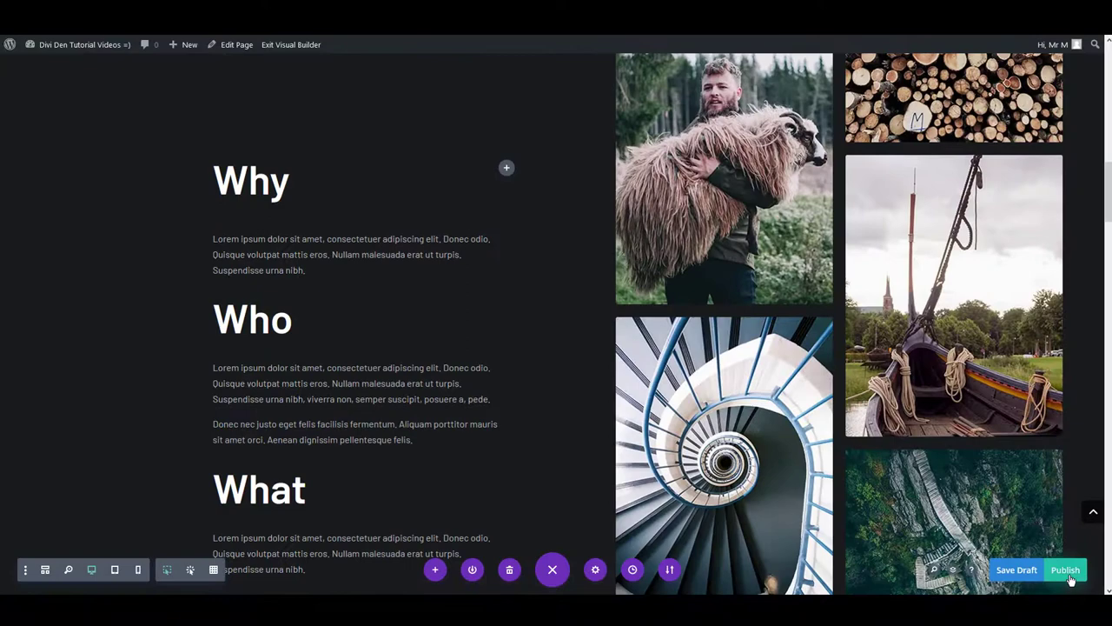
click(1066, 570)
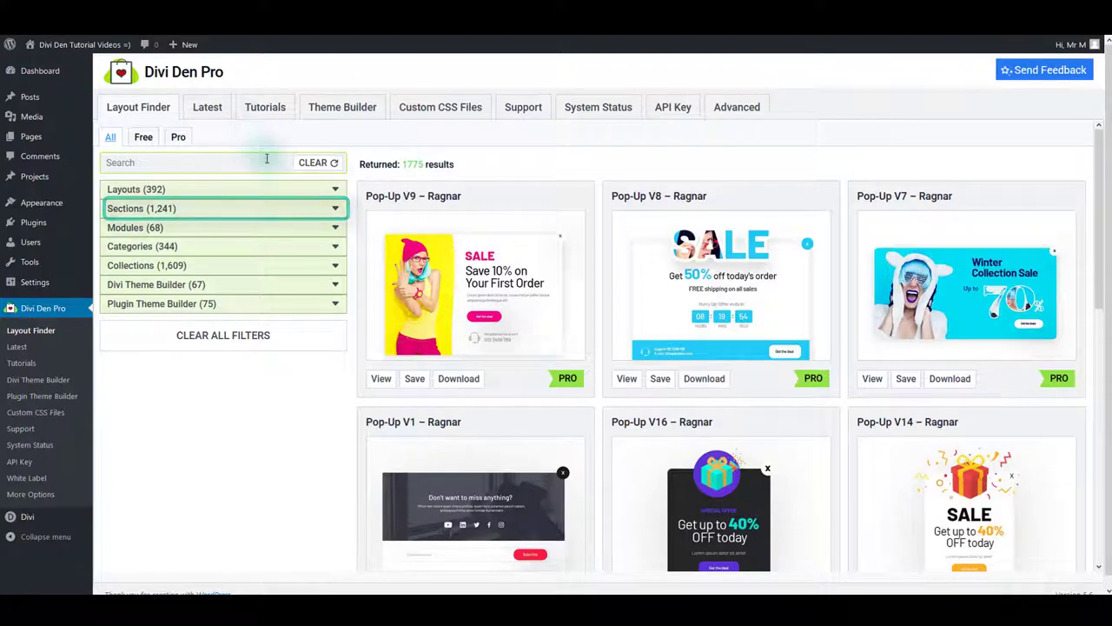
Step: Expand the Sections categories, then the Modules categories in the Layout Finder filters
click(280, 214)
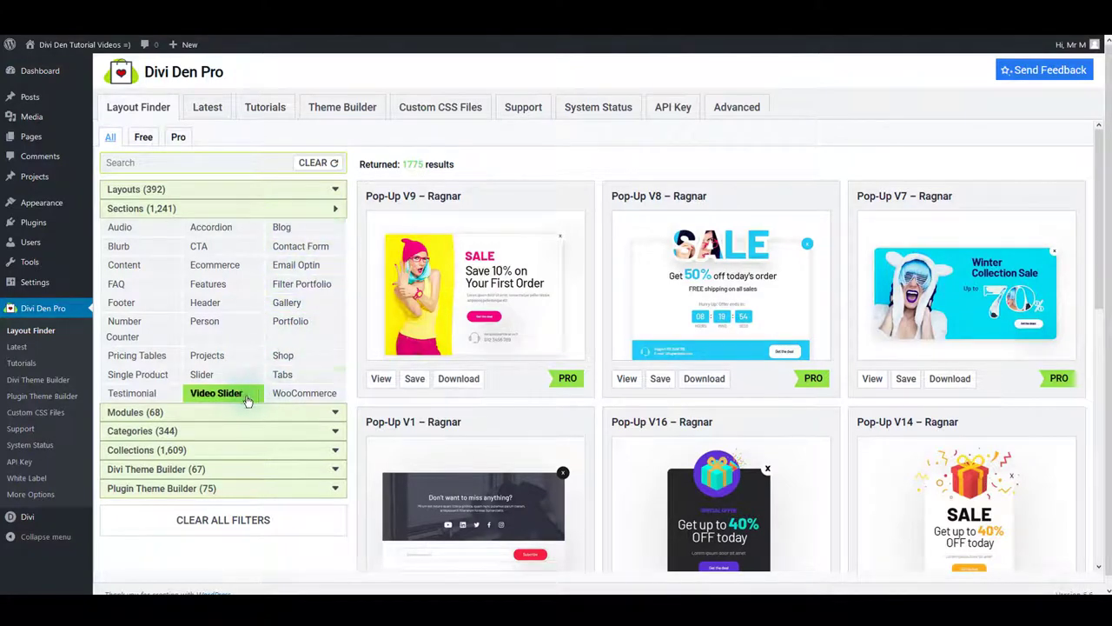
click(187, 412)
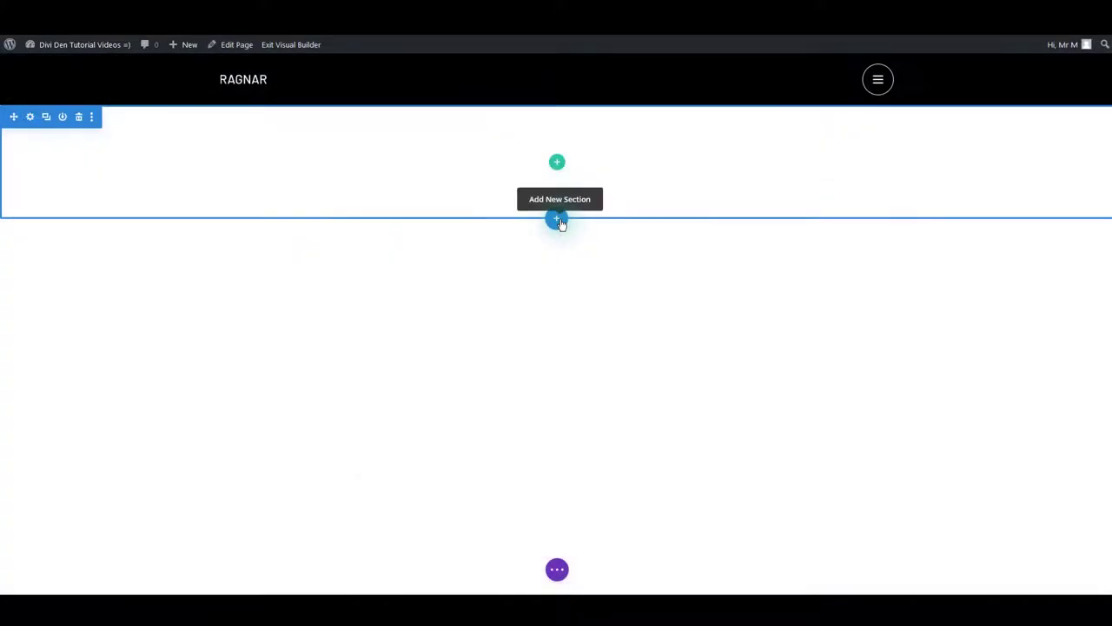
Step: Insert the Salient Footer section from the library, then undo it
click(557, 220)
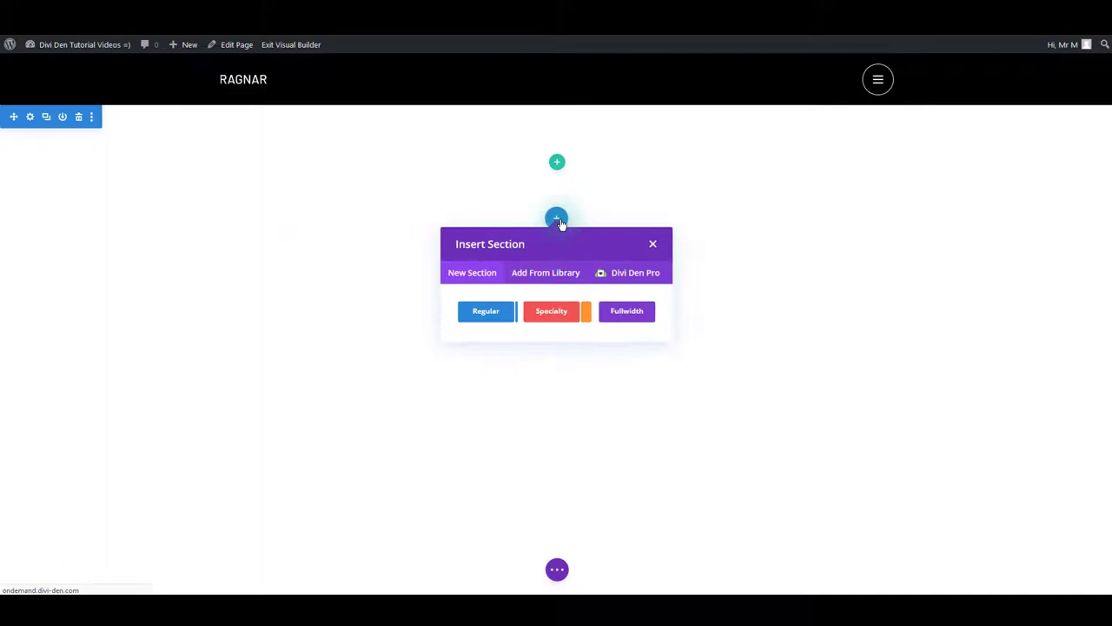
click(559, 273)
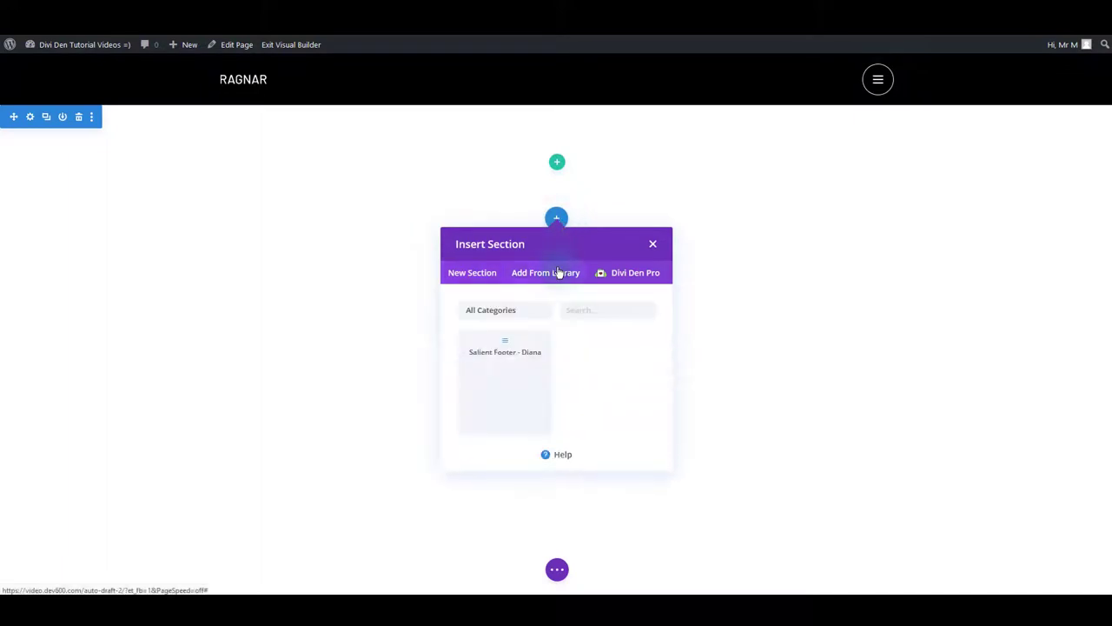
click(520, 355)
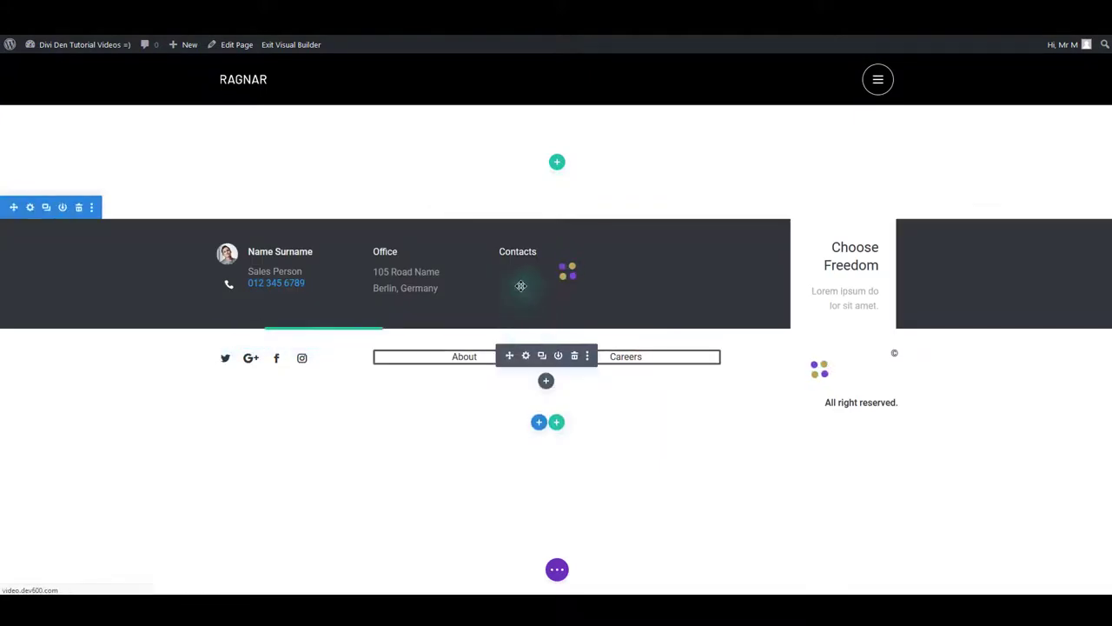
key(ctrl+z)
Step: Add a one-column row and insert The Loser Button module from the library
click(559, 168)
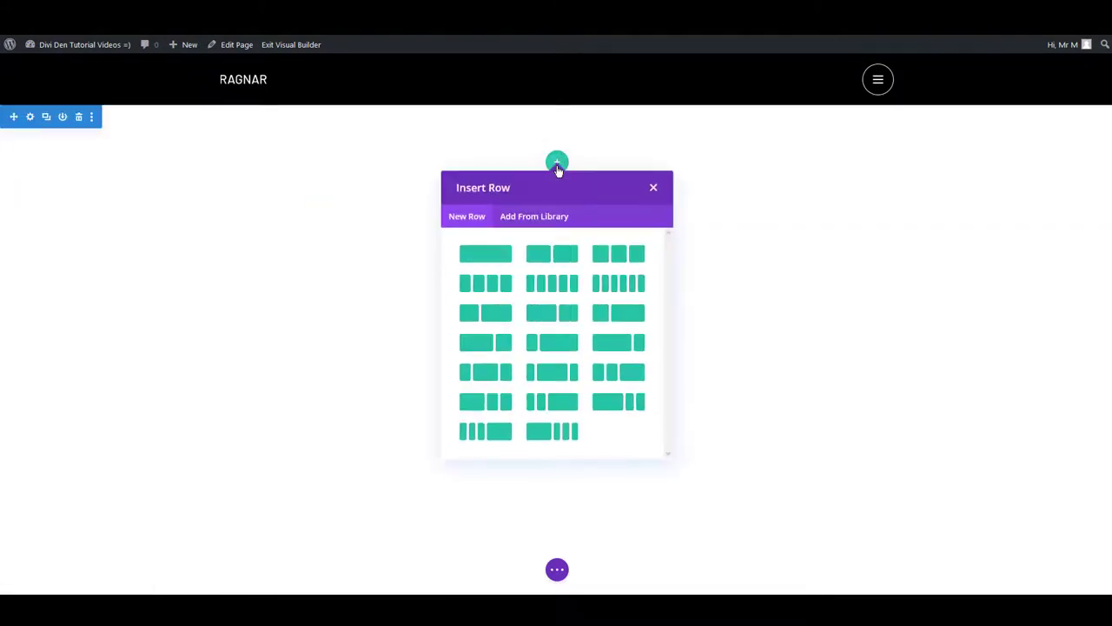
click(502, 260)
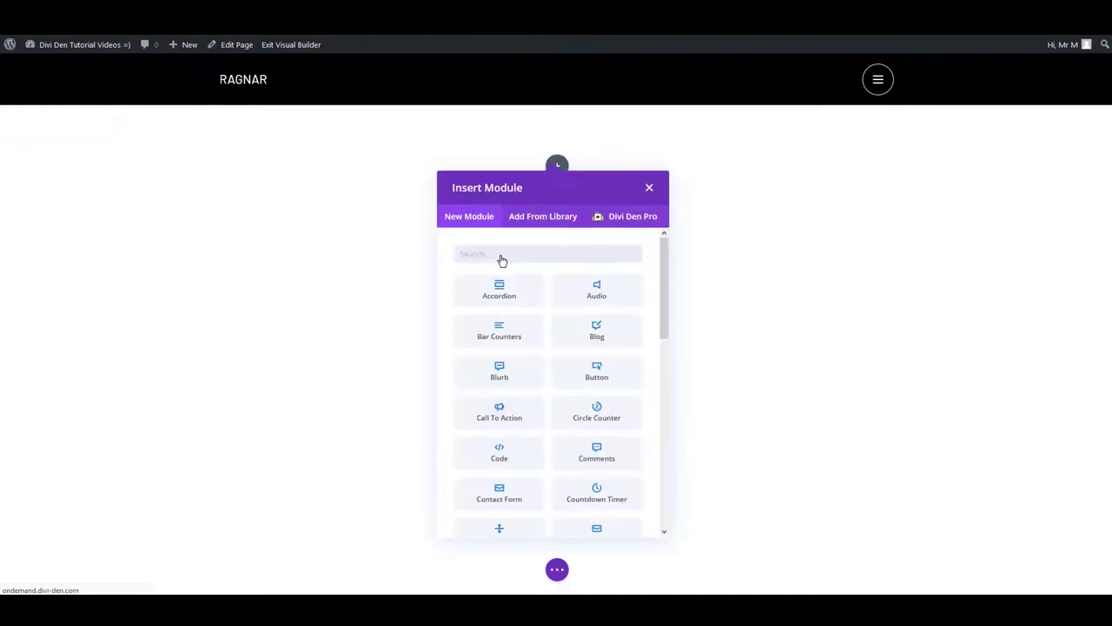
click(604, 218)
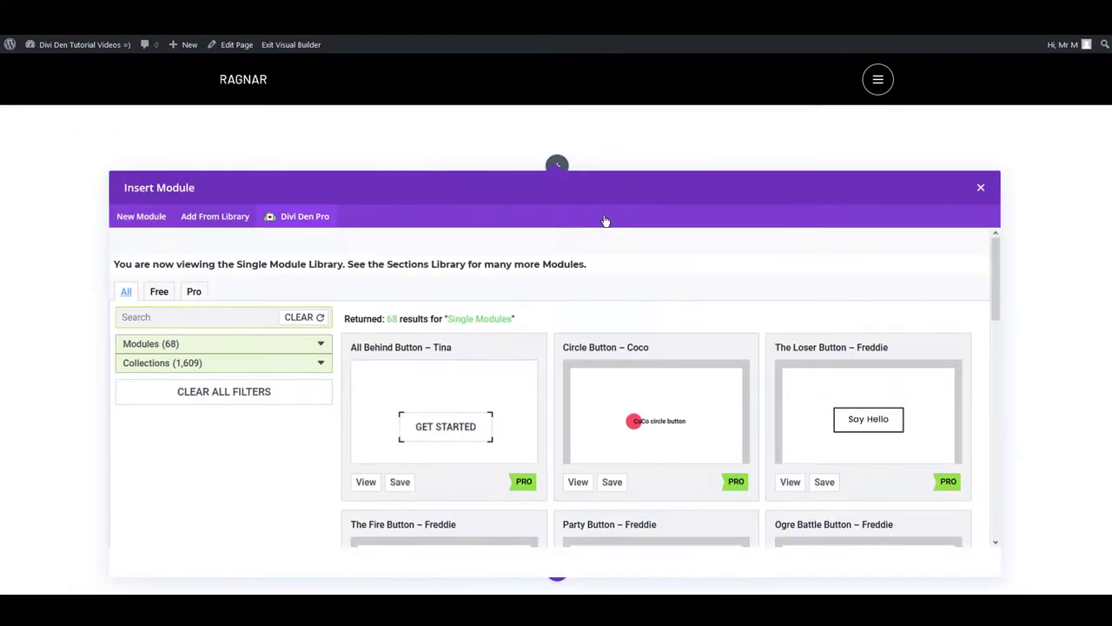
click(233, 224)
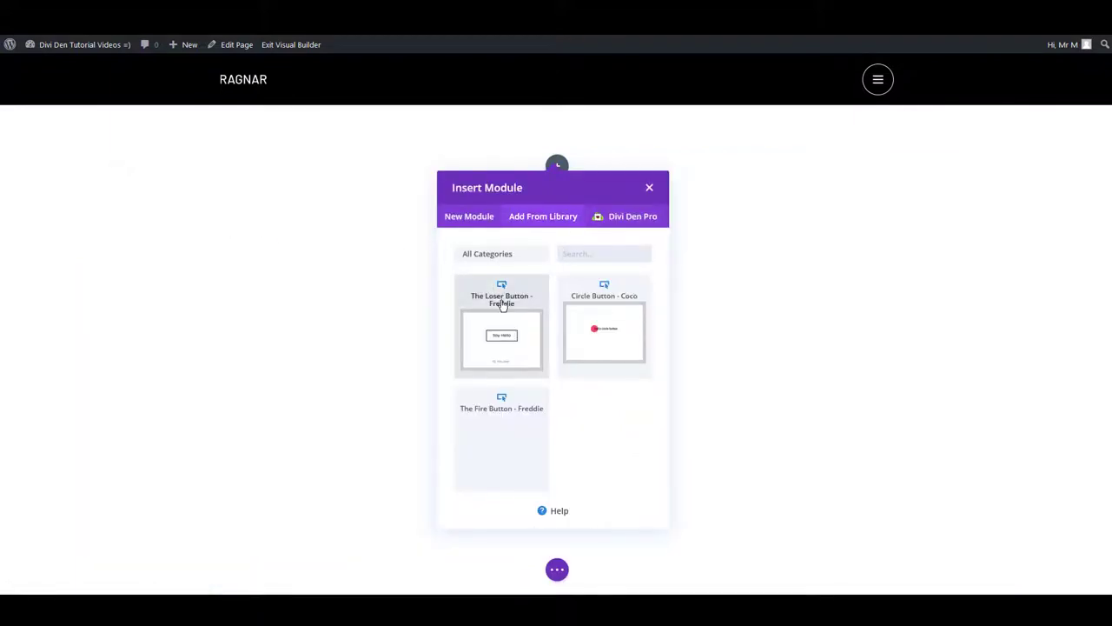
click(529, 309)
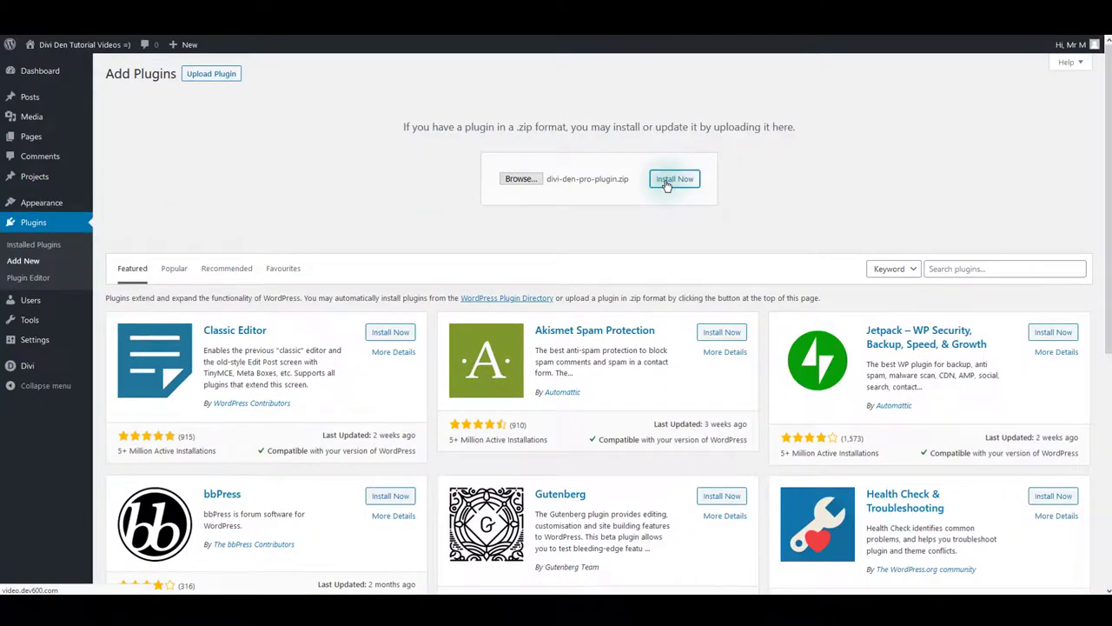
Step: Install and activate the uploaded divi-den-pro-plugin.zip
click(667, 183)
click(157, 157)
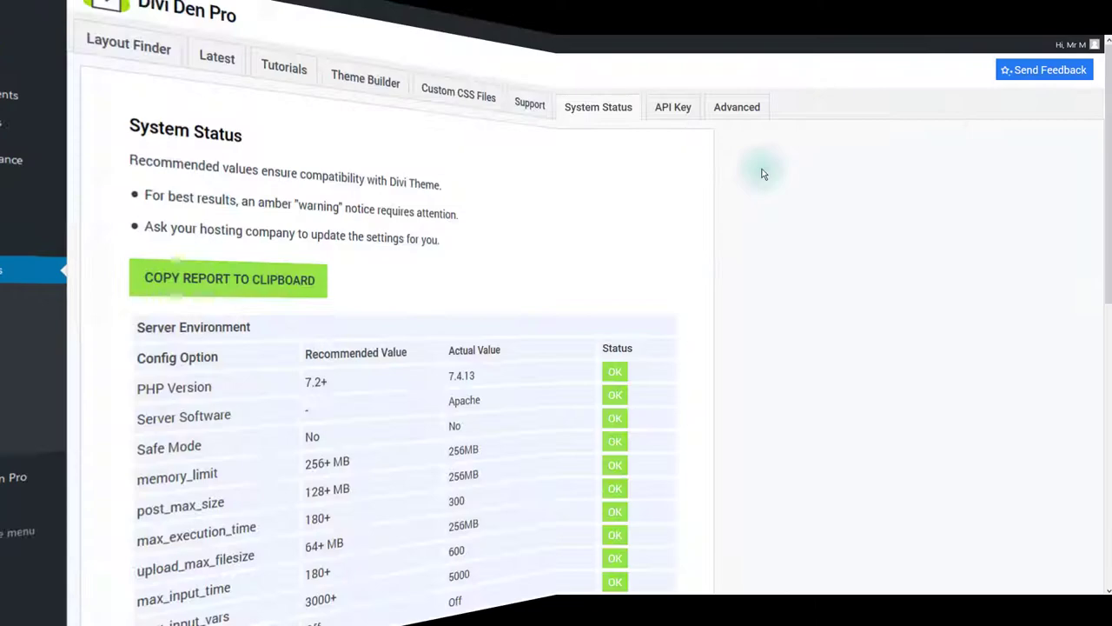
scroll(763, 261, down, 5)
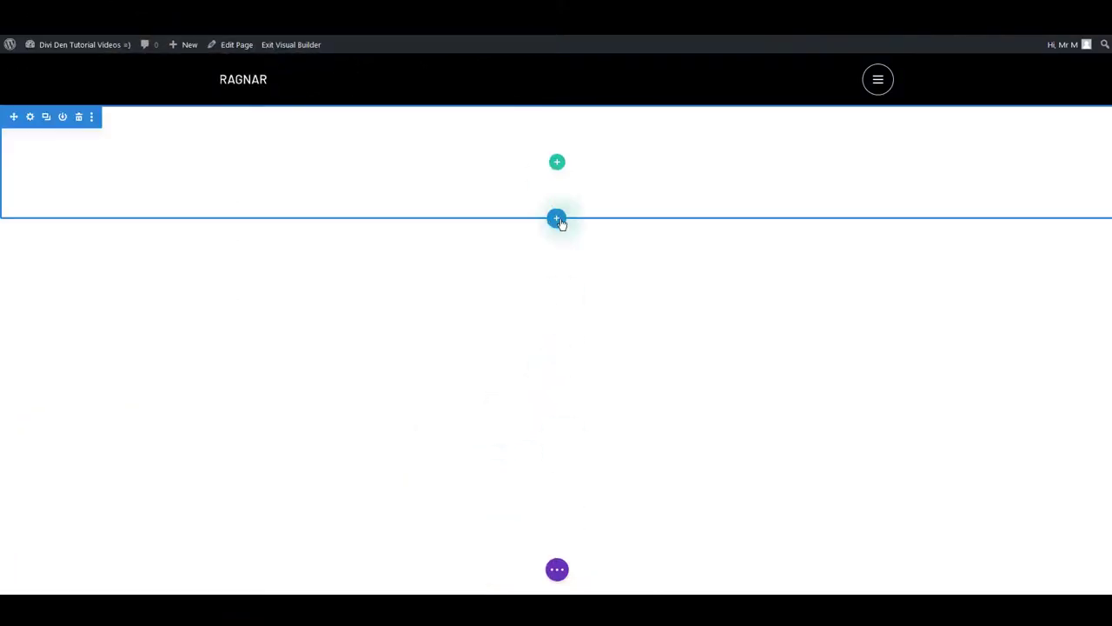
Step: Add the saved footer section to the page from the library
click(557, 219)
click(549, 270)
click(519, 350)
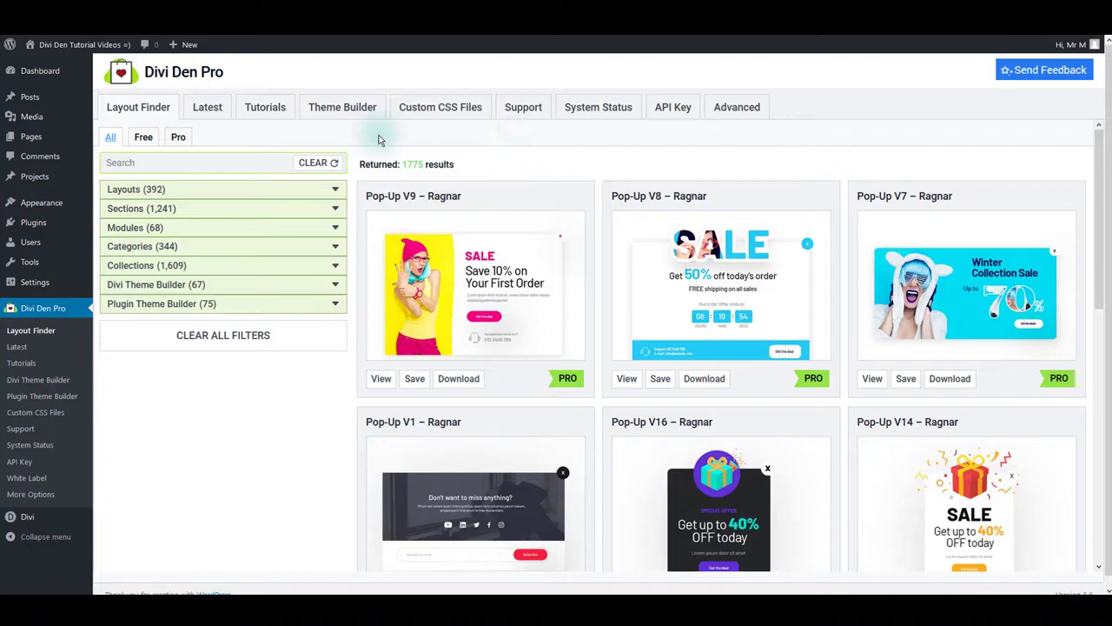
Step: View the Divi Den Pro Tutorials tab, then the Support tab
click(278, 116)
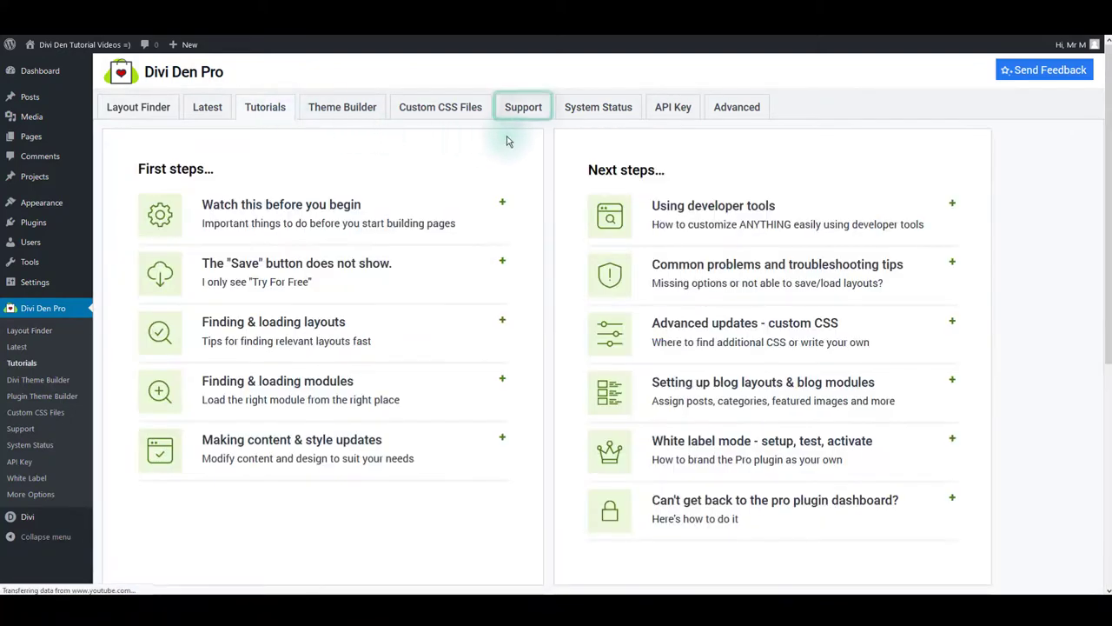
click(531, 112)
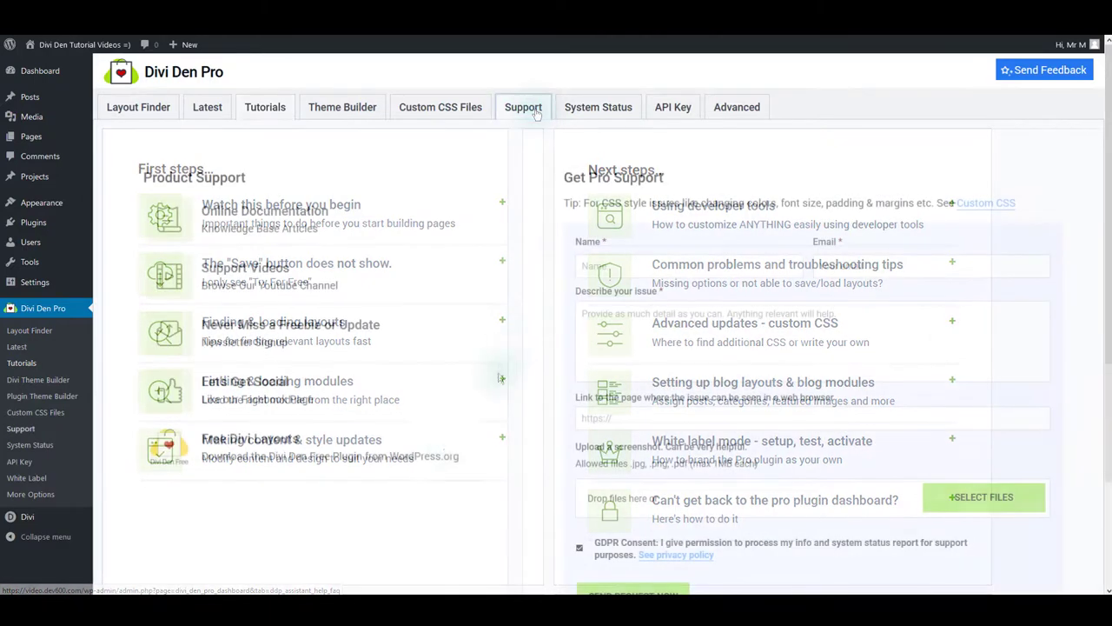